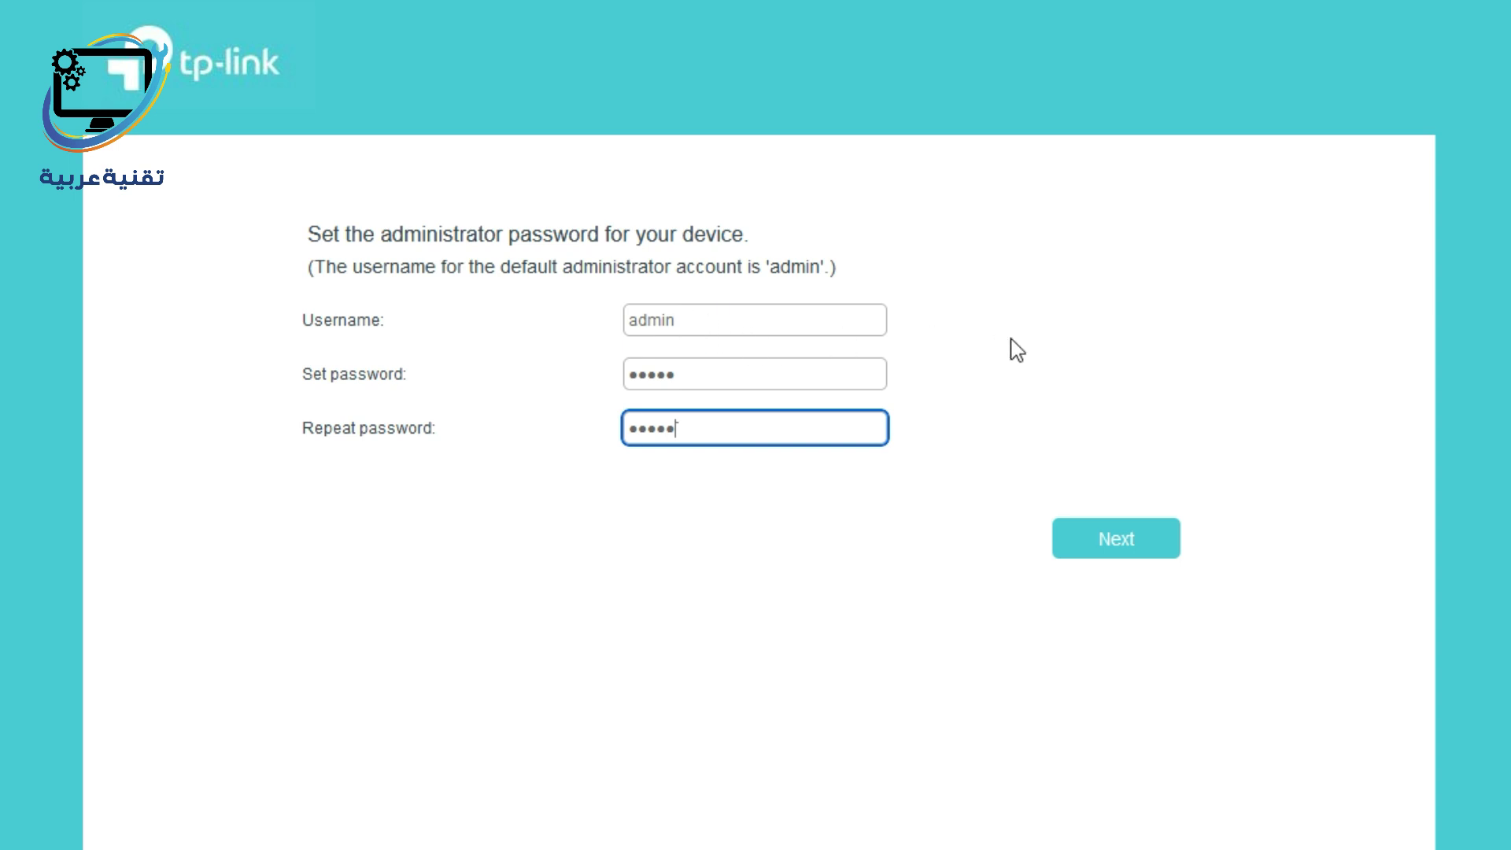
# Move past the password step, pick Syria (GMT+02:00) as region and 'other' in the ISP List.
pyautogui.click(1131, 561)
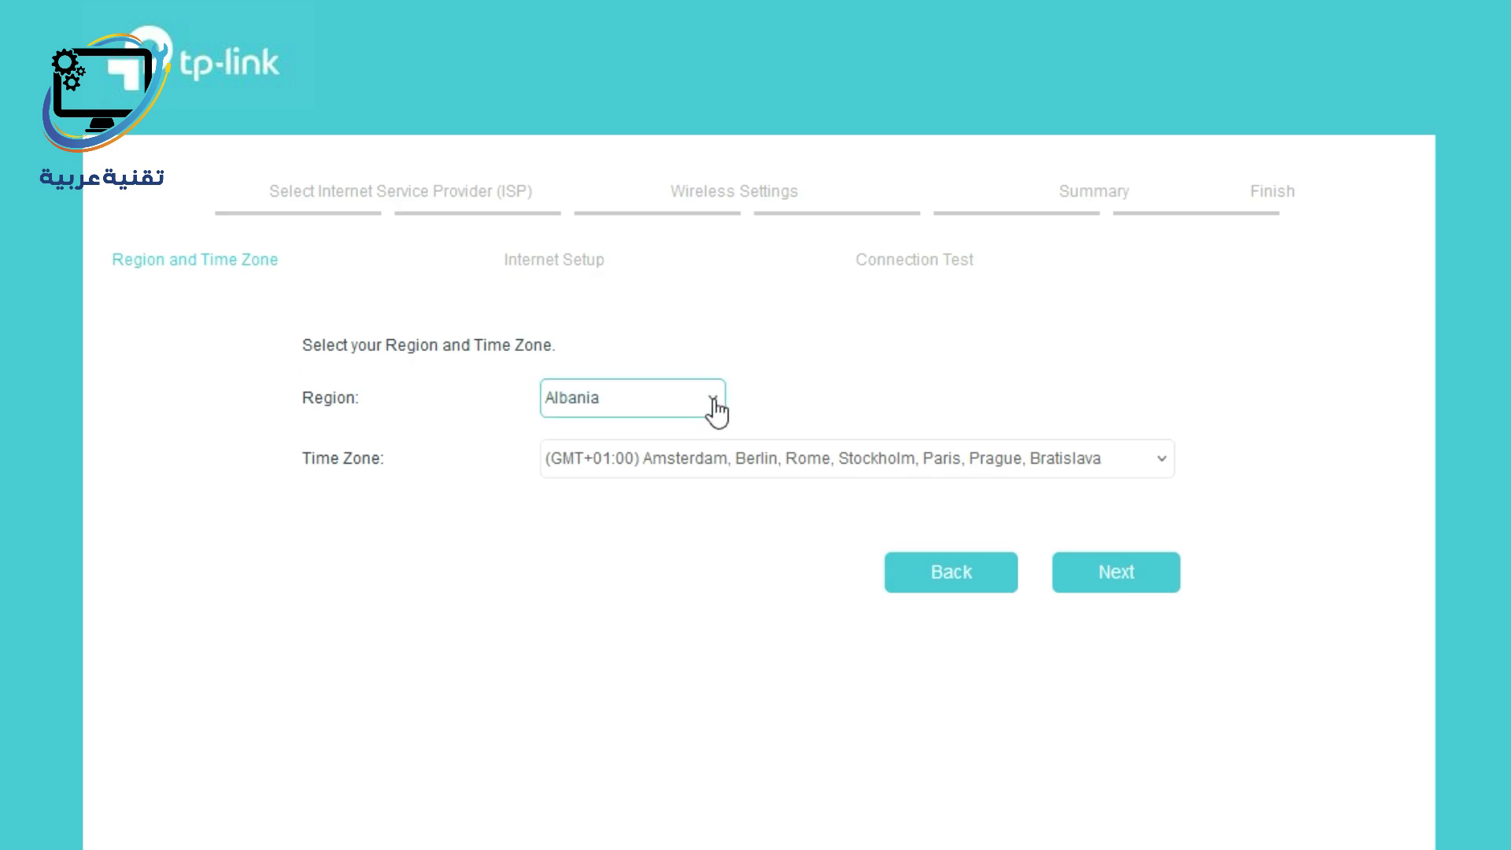
pyautogui.click(712, 398)
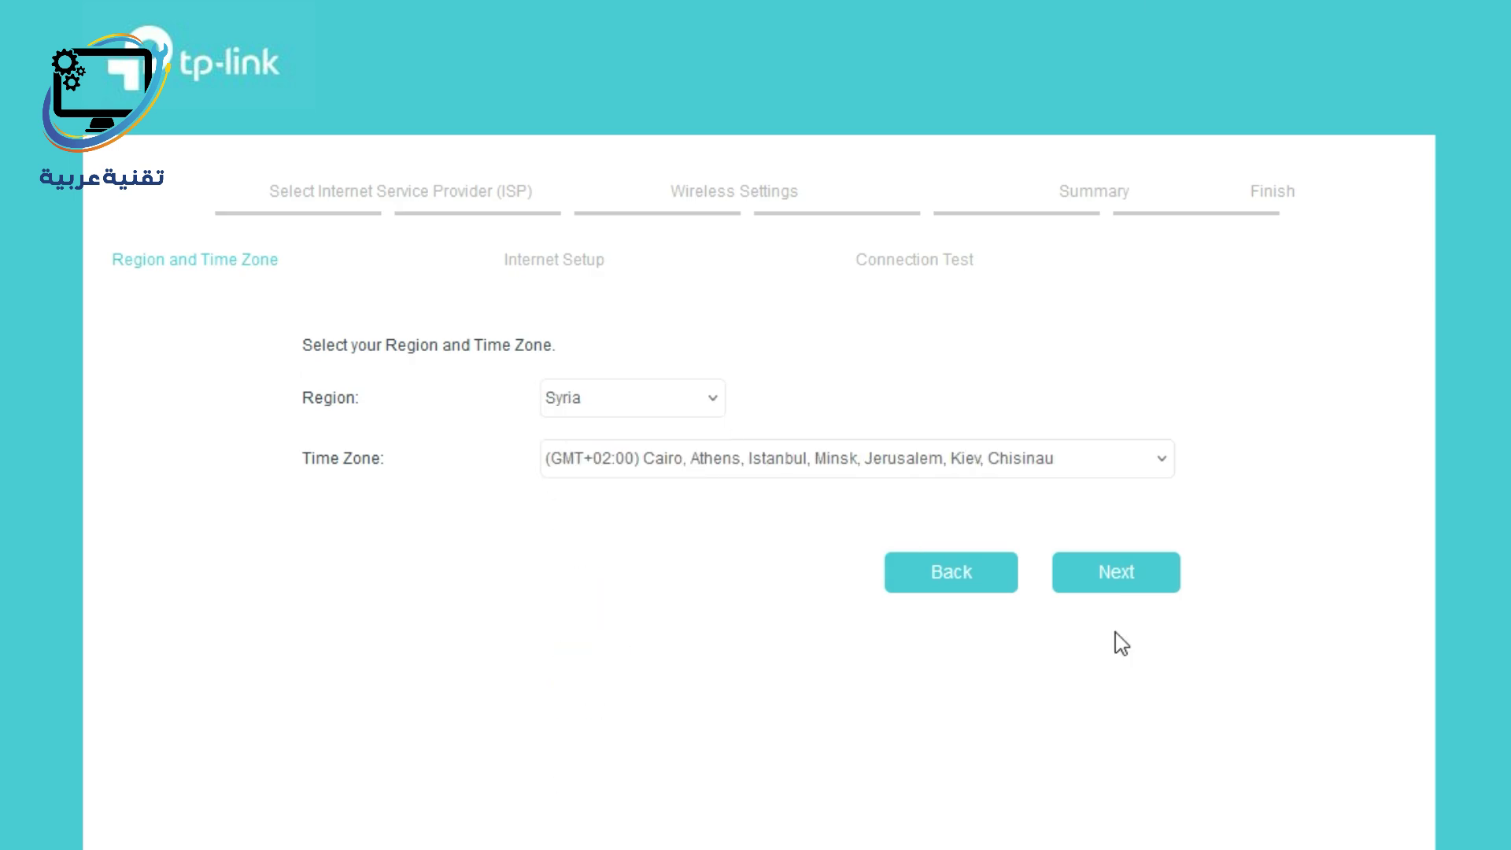
pyautogui.click(1118, 570)
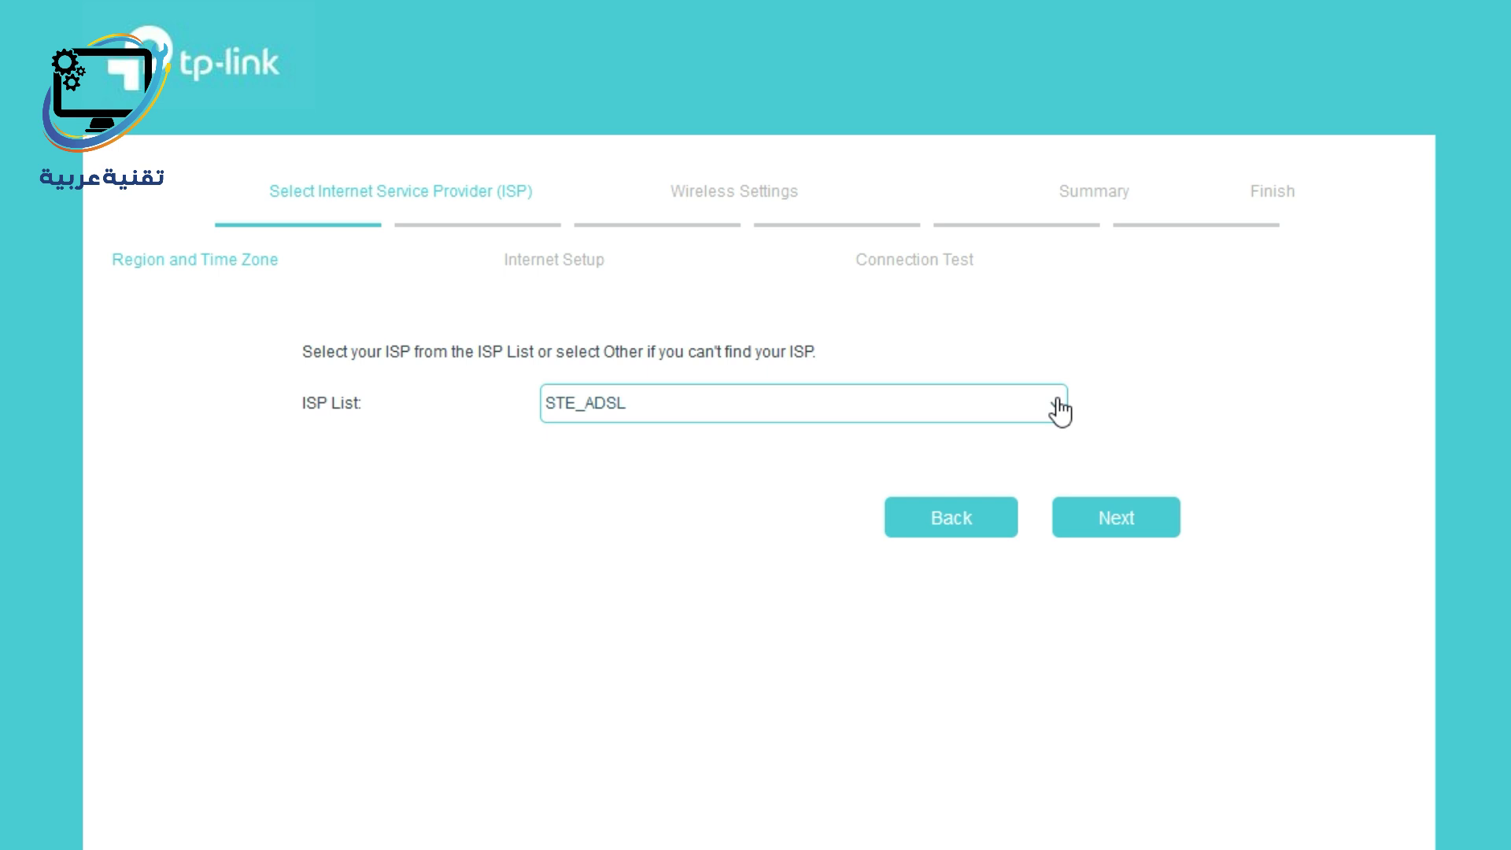
pyautogui.click(1059, 409)
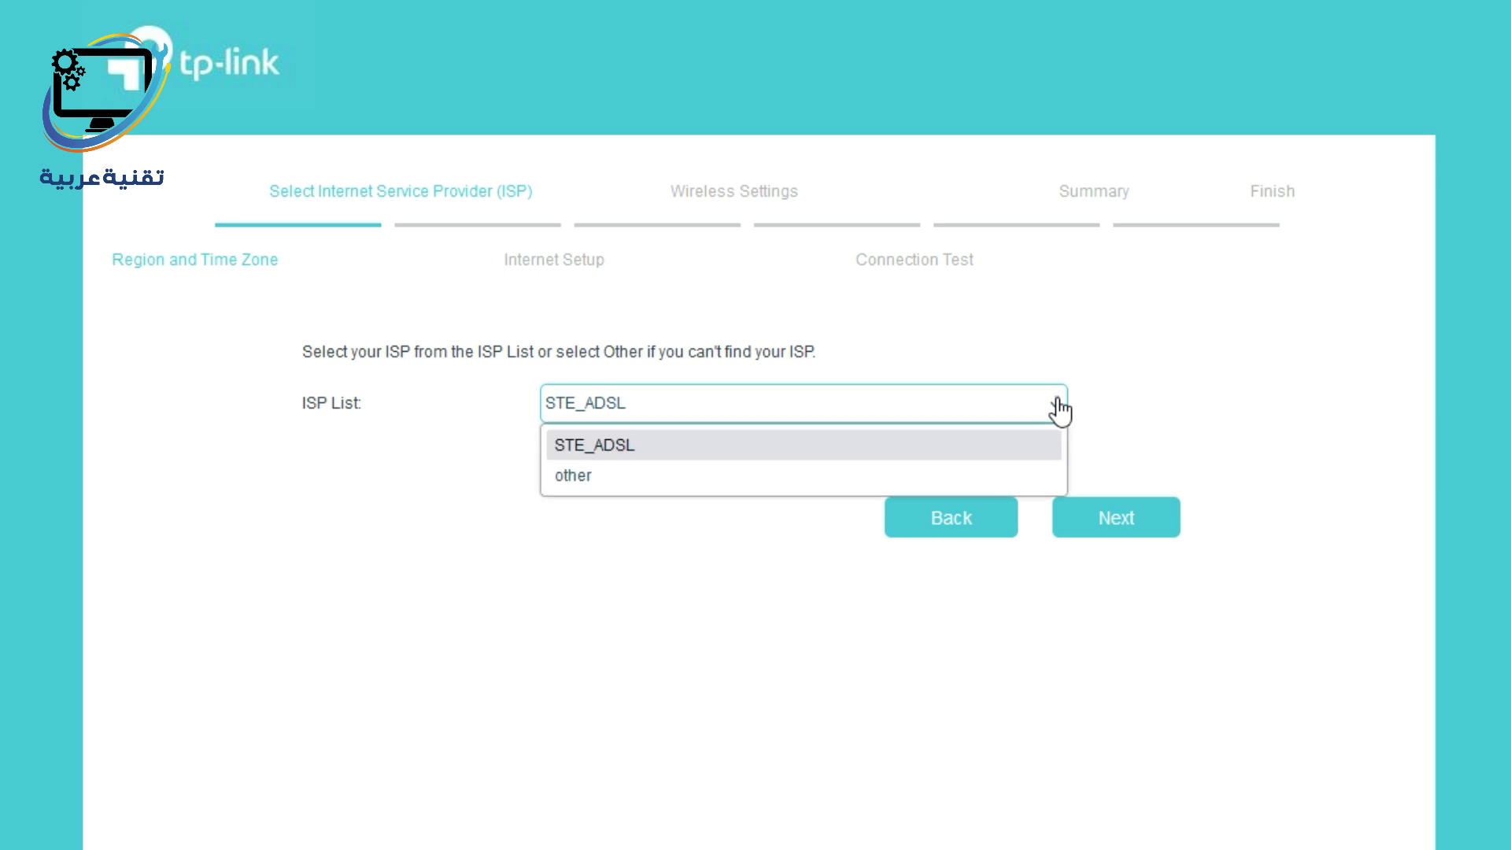
pyautogui.click(627, 487)
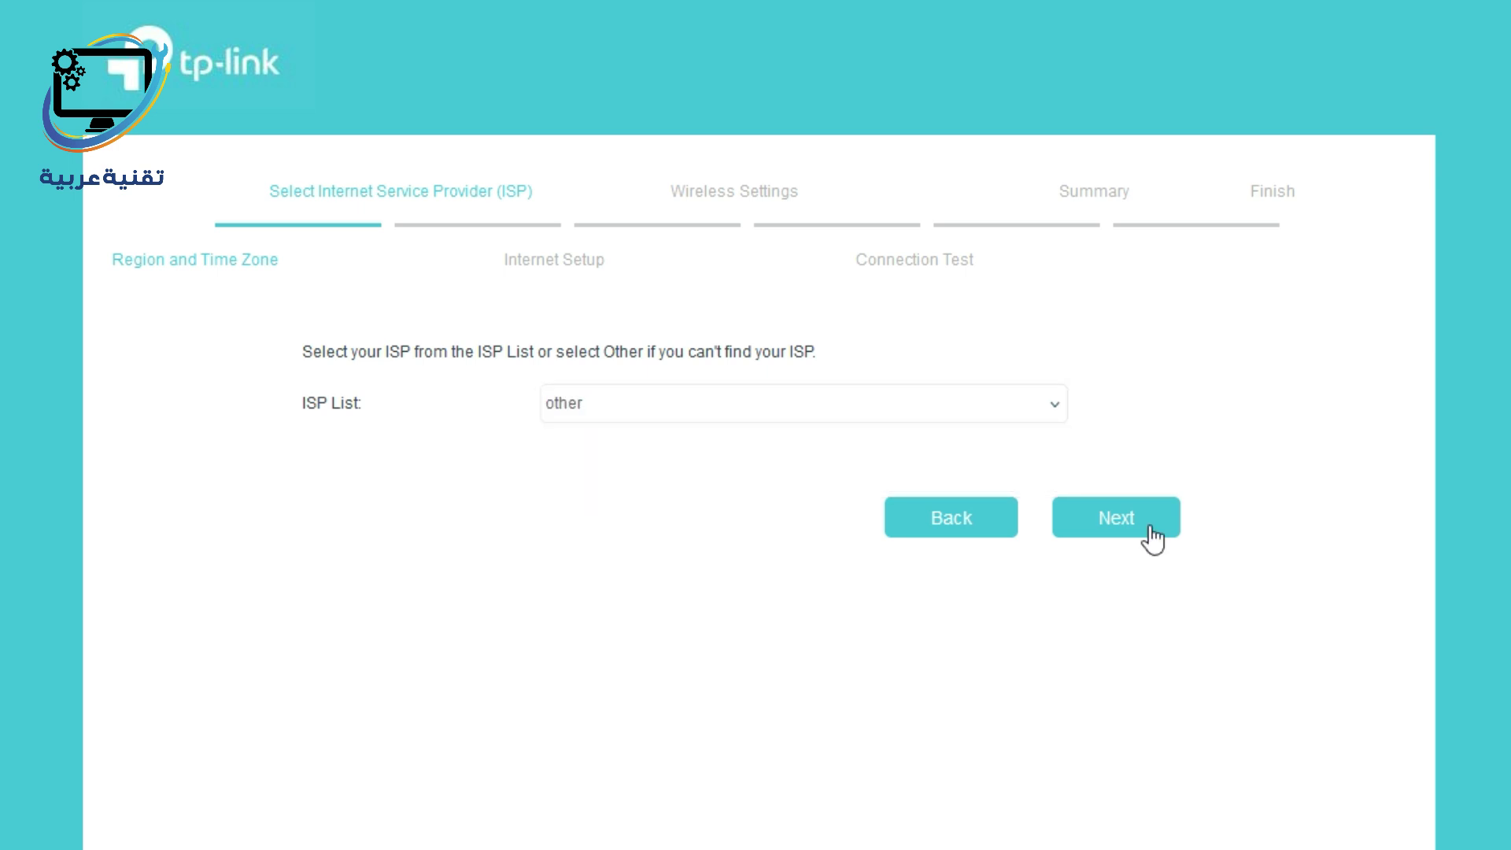
# Fill in the PPPoE username, password and password confirmation, then continue to Wireless Settings.
pyautogui.click(1149, 528)
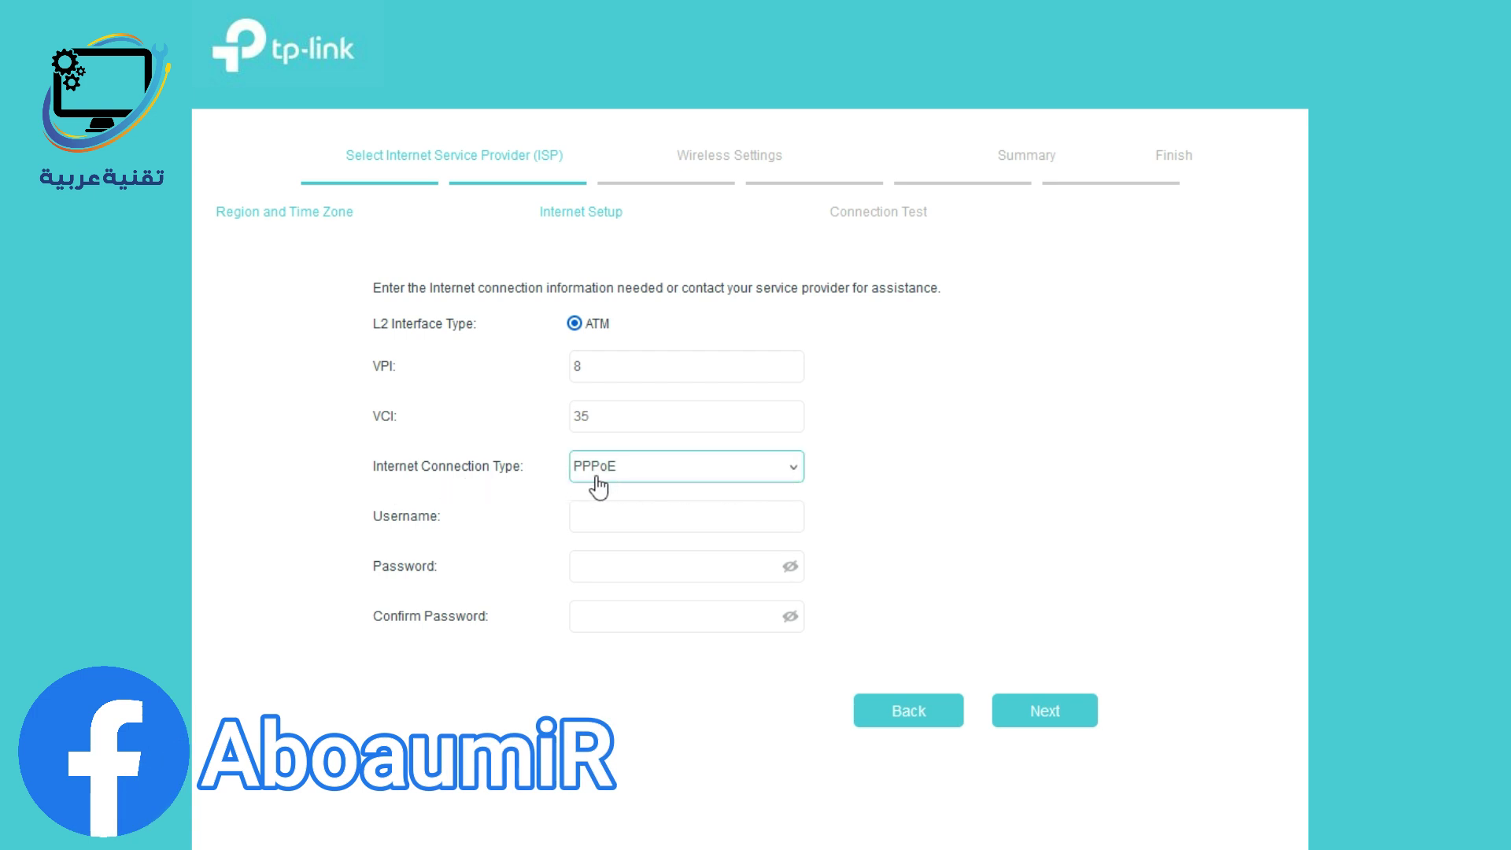
pyautogui.click(634, 524)
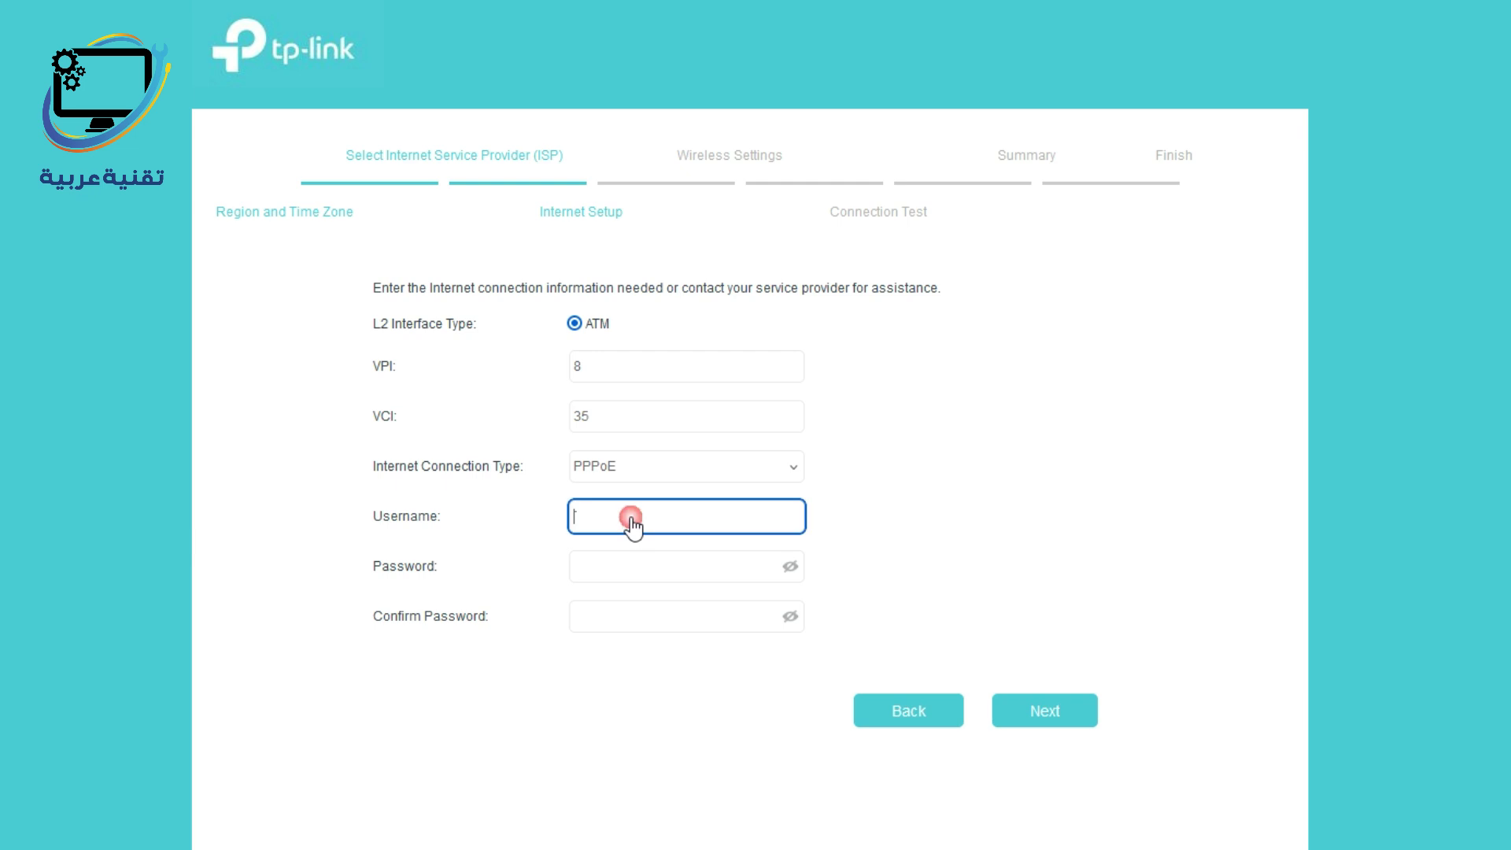
pyautogui.click(634, 565)
pyautogui.click(637, 618)
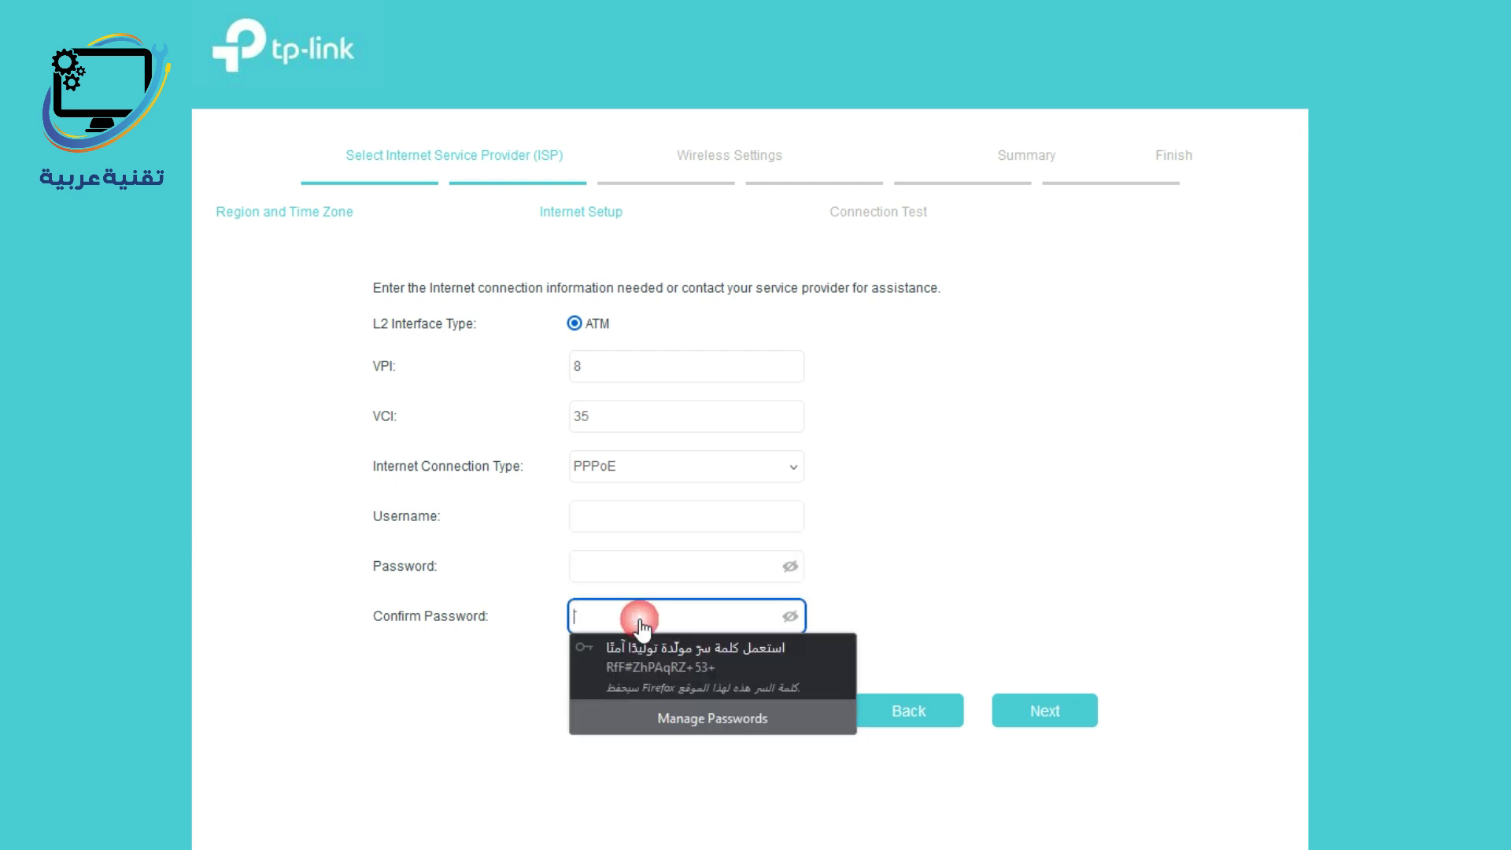
pyautogui.click(644, 522)
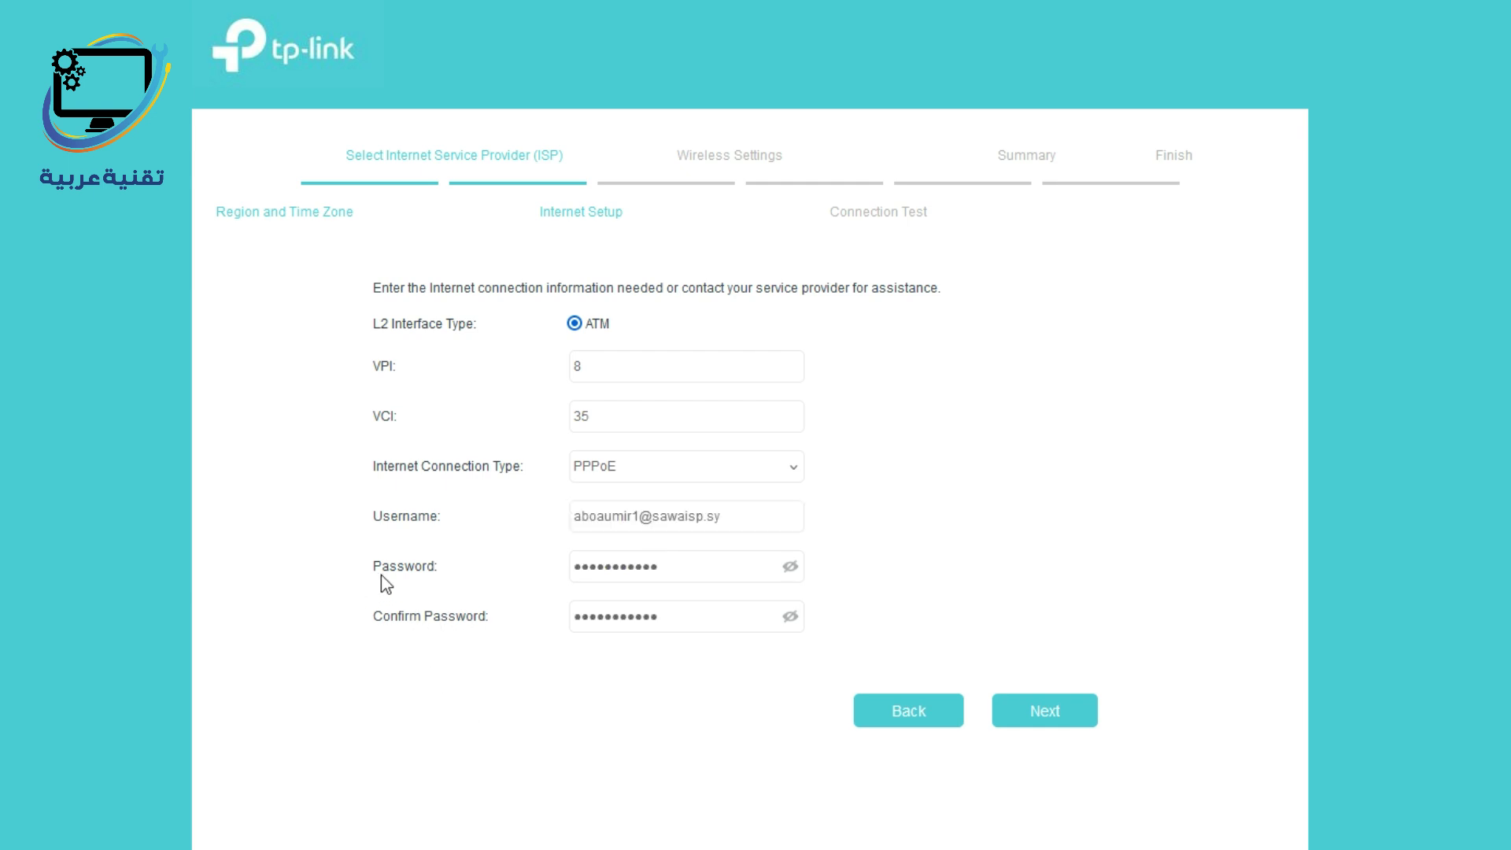
pyautogui.click(1047, 712)
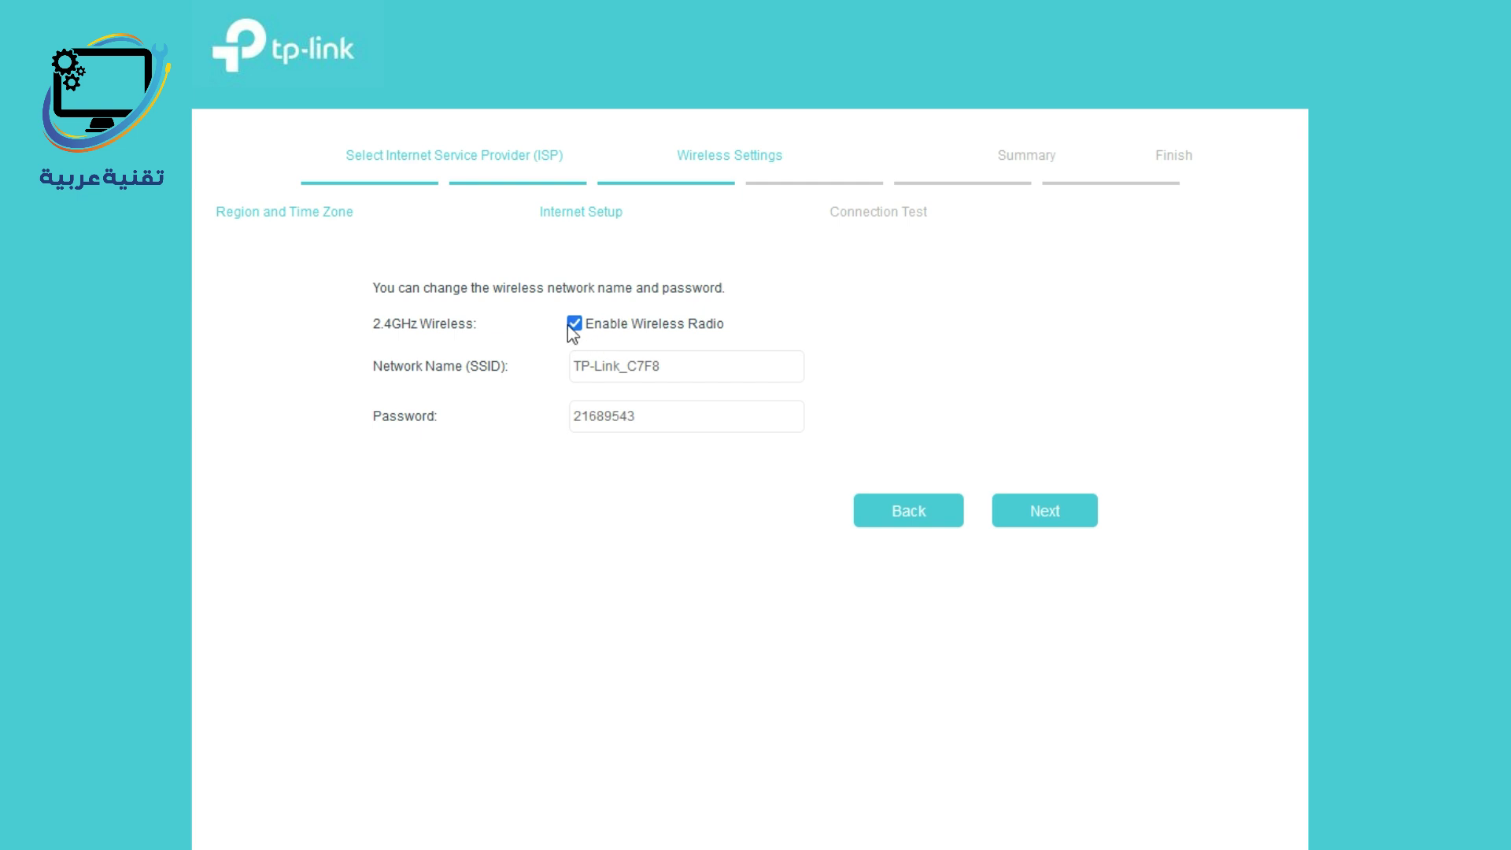
# Change the SSID to '1' and enter a new Wi-Fi password.
pyautogui.moveTo(700, 374); pyautogui.dragTo(549, 376)
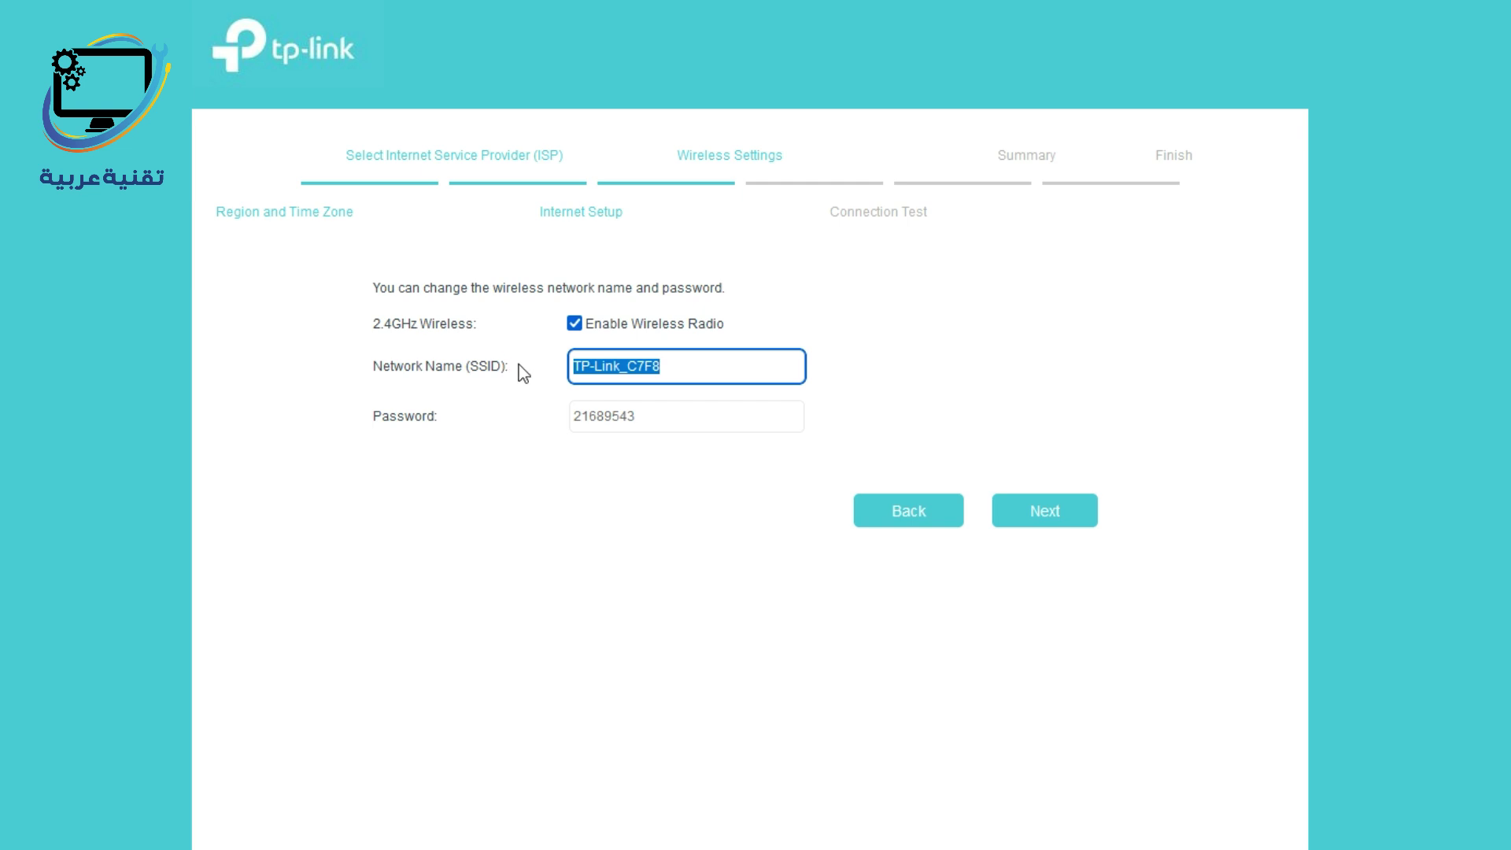
pyautogui.write('1')
pyautogui.press('Tab')
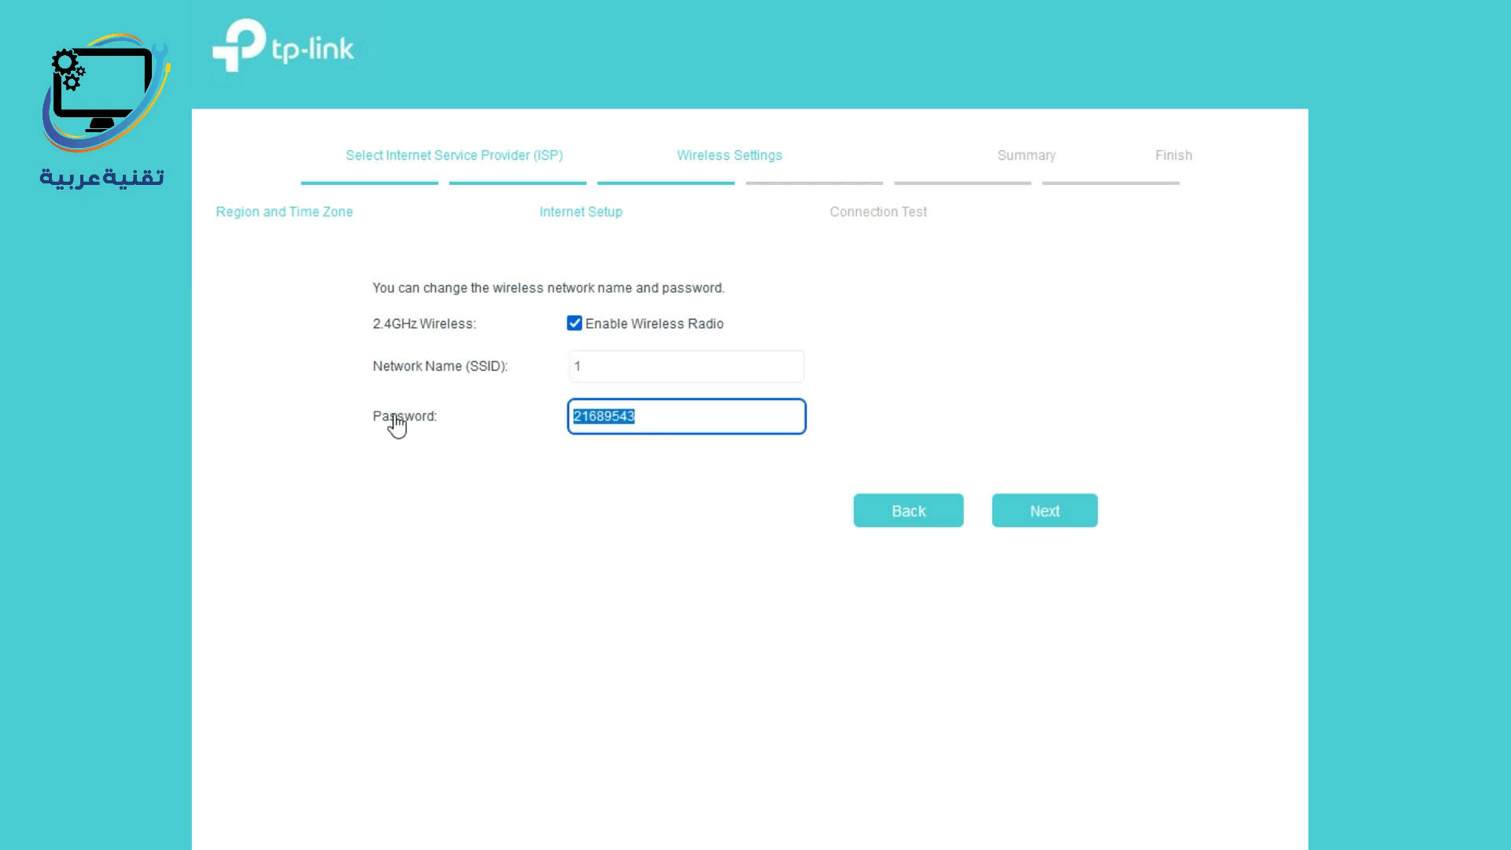
pyautogui.write('123456789')
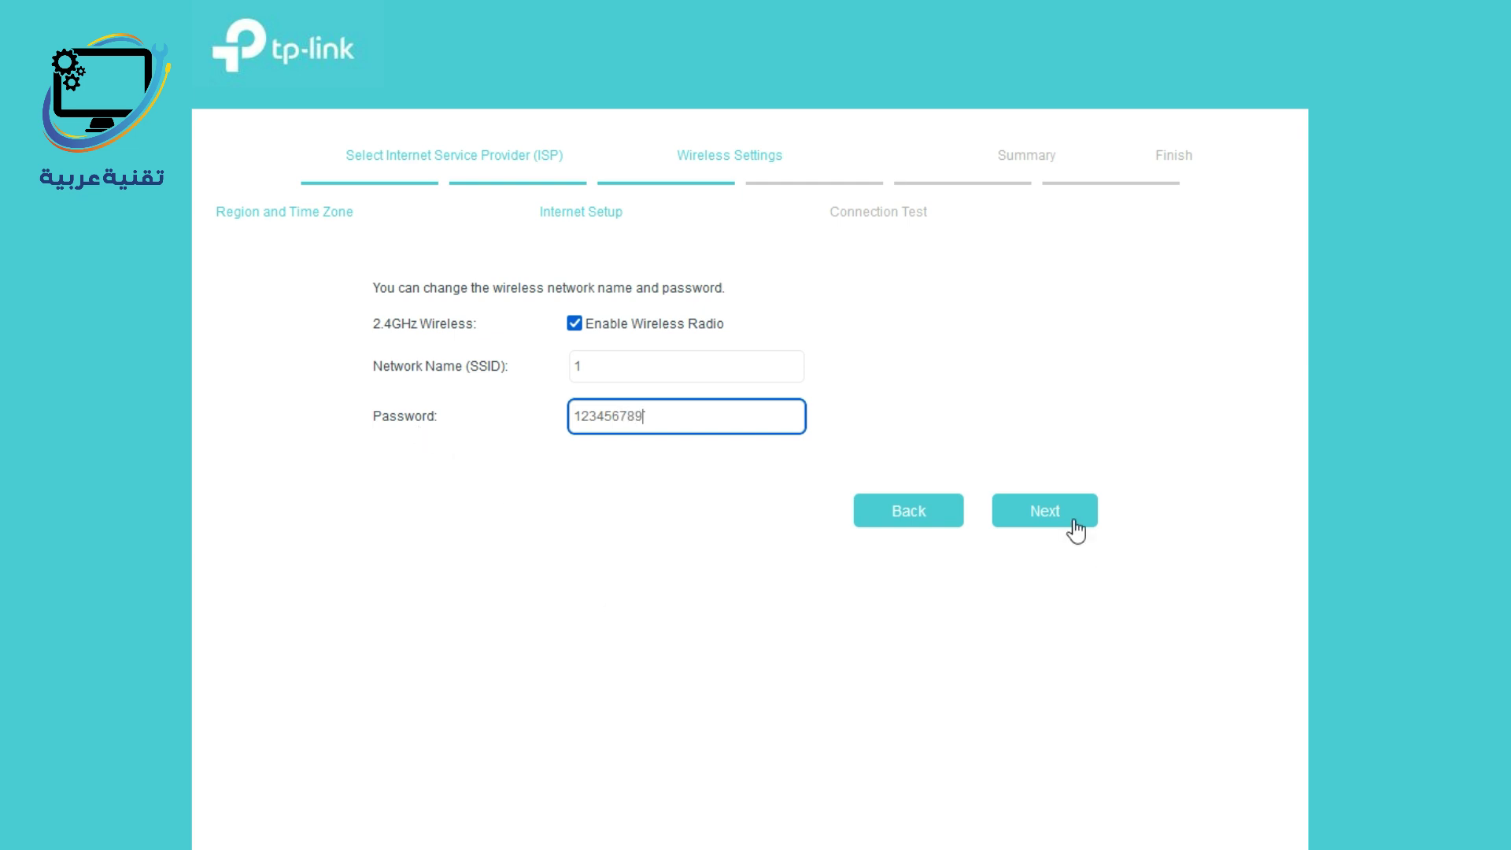
# Save the wireless settings and advance through the Success and Summary pages.
pyautogui.click(1074, 521)
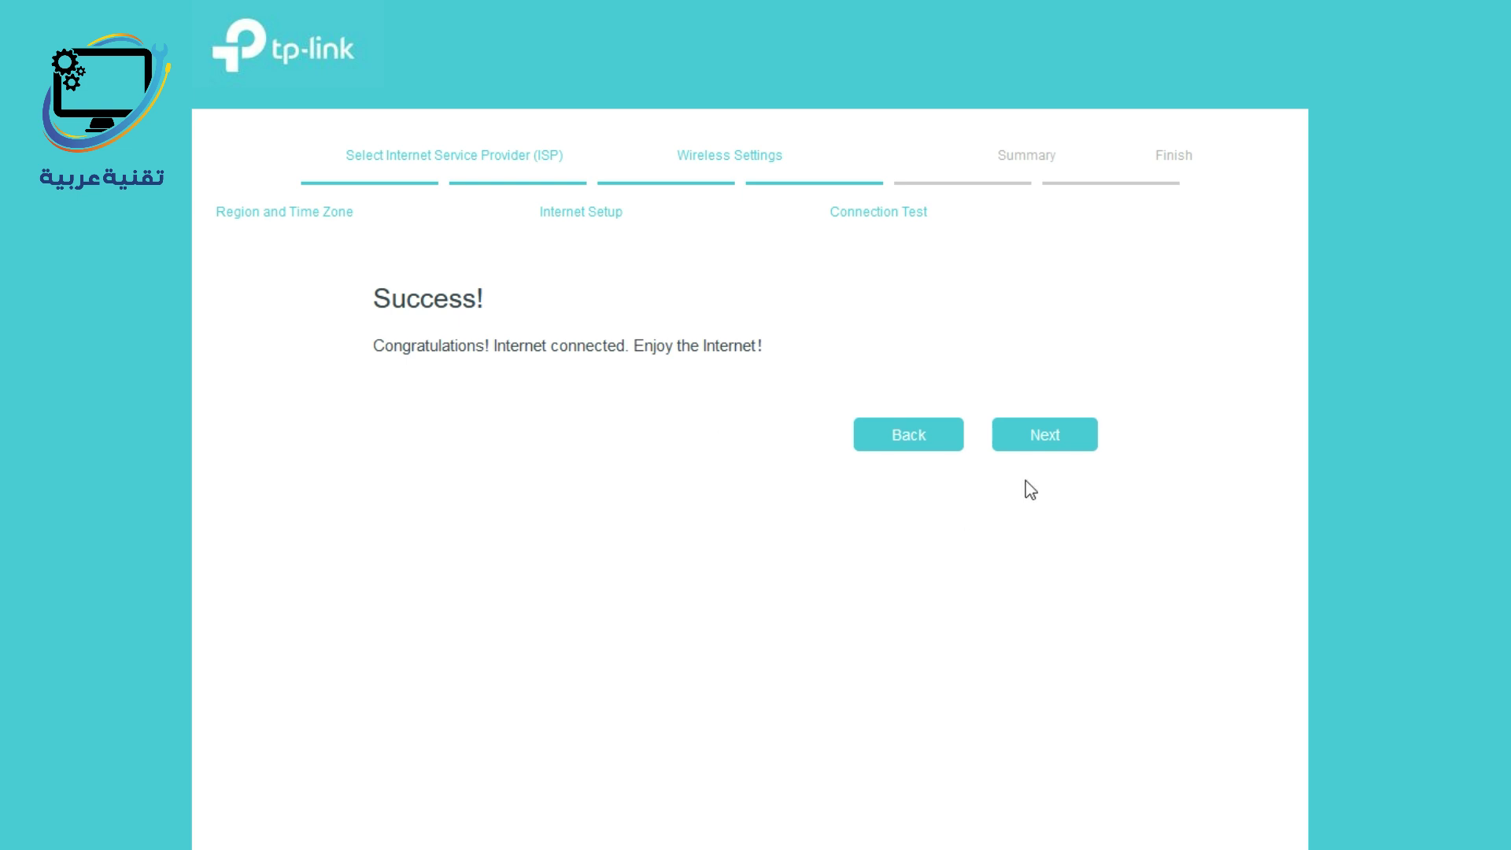
pyautogui.click(1069, 454)
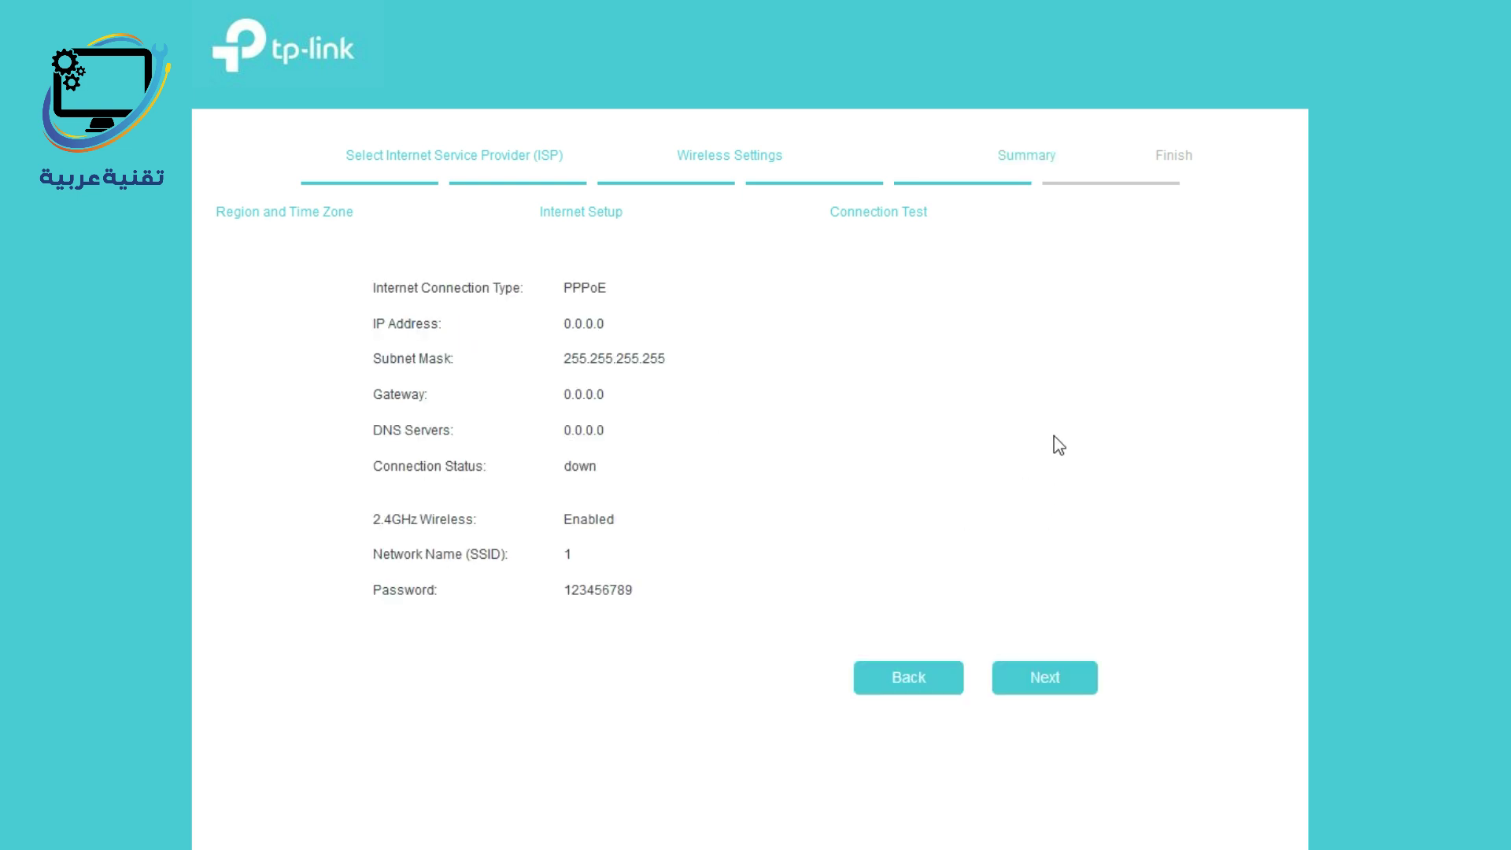
pyautogui.click(1054, 683)
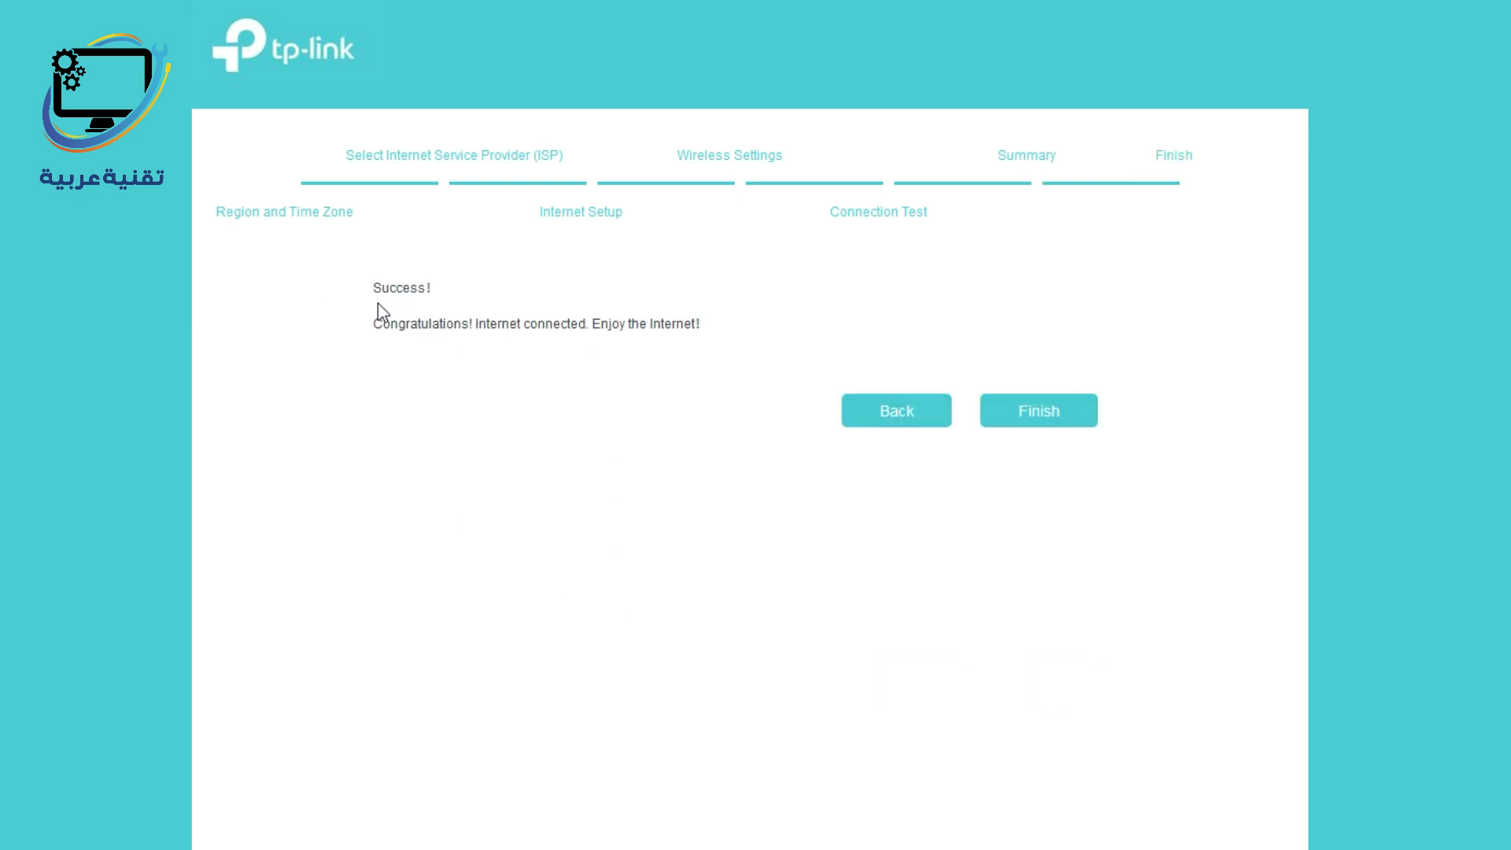
# Finish the wizard and log back in as admin with the administrator password.
pyautogui.click(1084, 425)
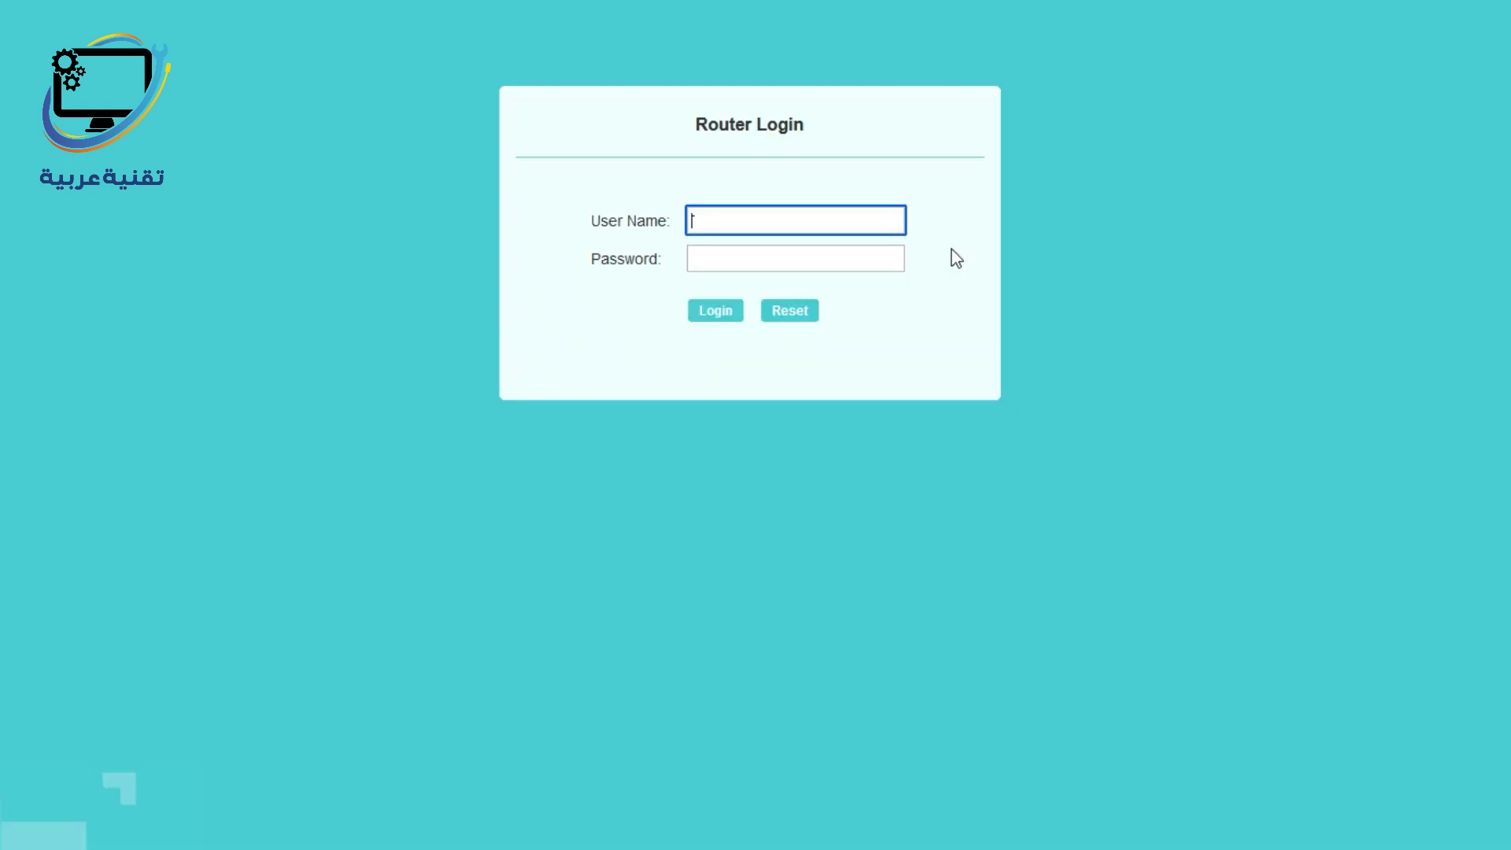
pyautogui.write('admin')
pyautogui.press('Tab')
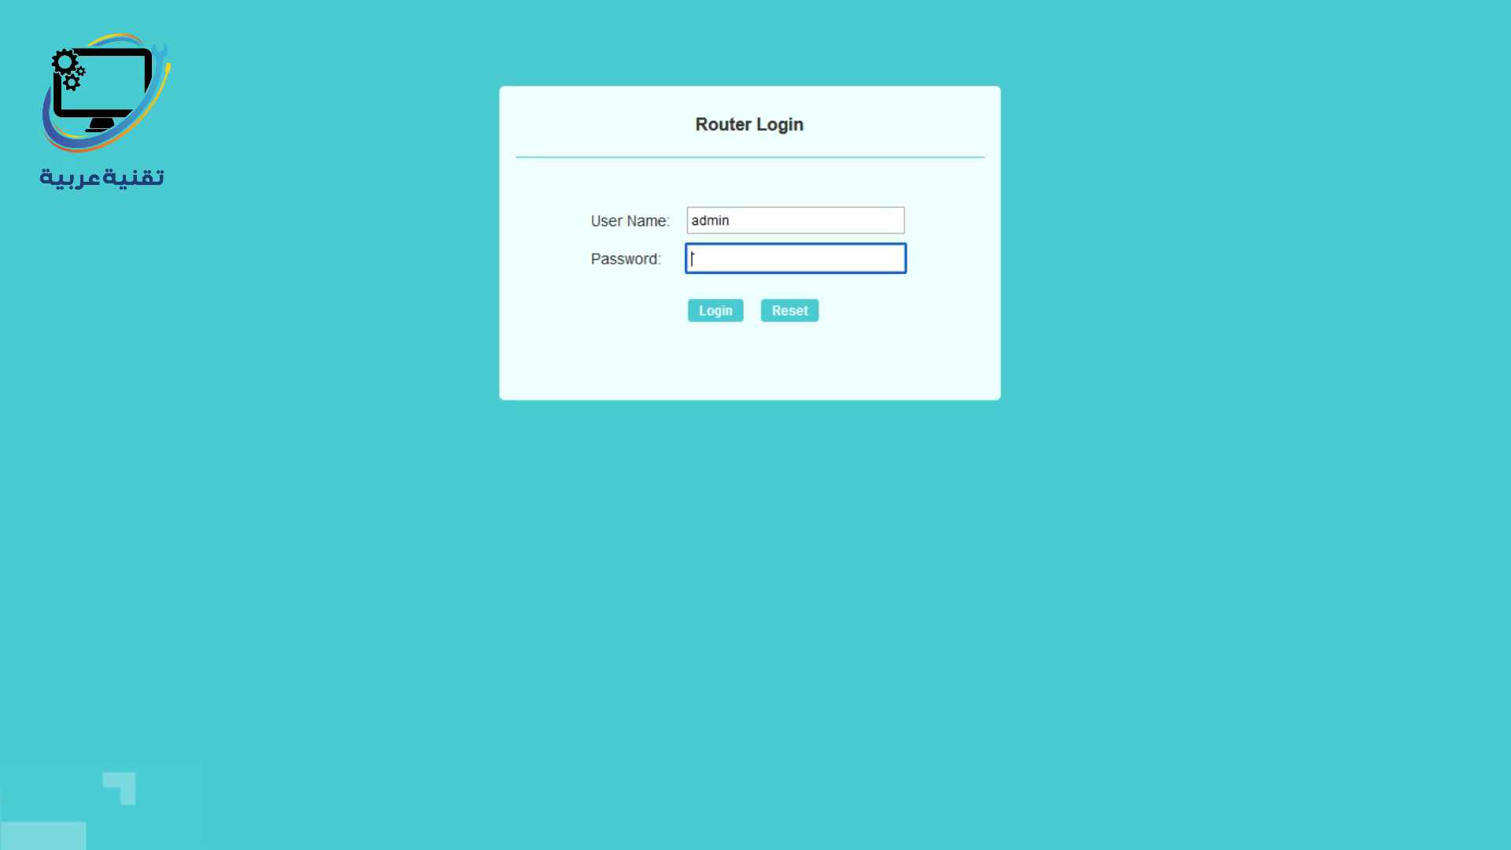
pyautogui.write('admin')
pyautogui.click(715, 315)
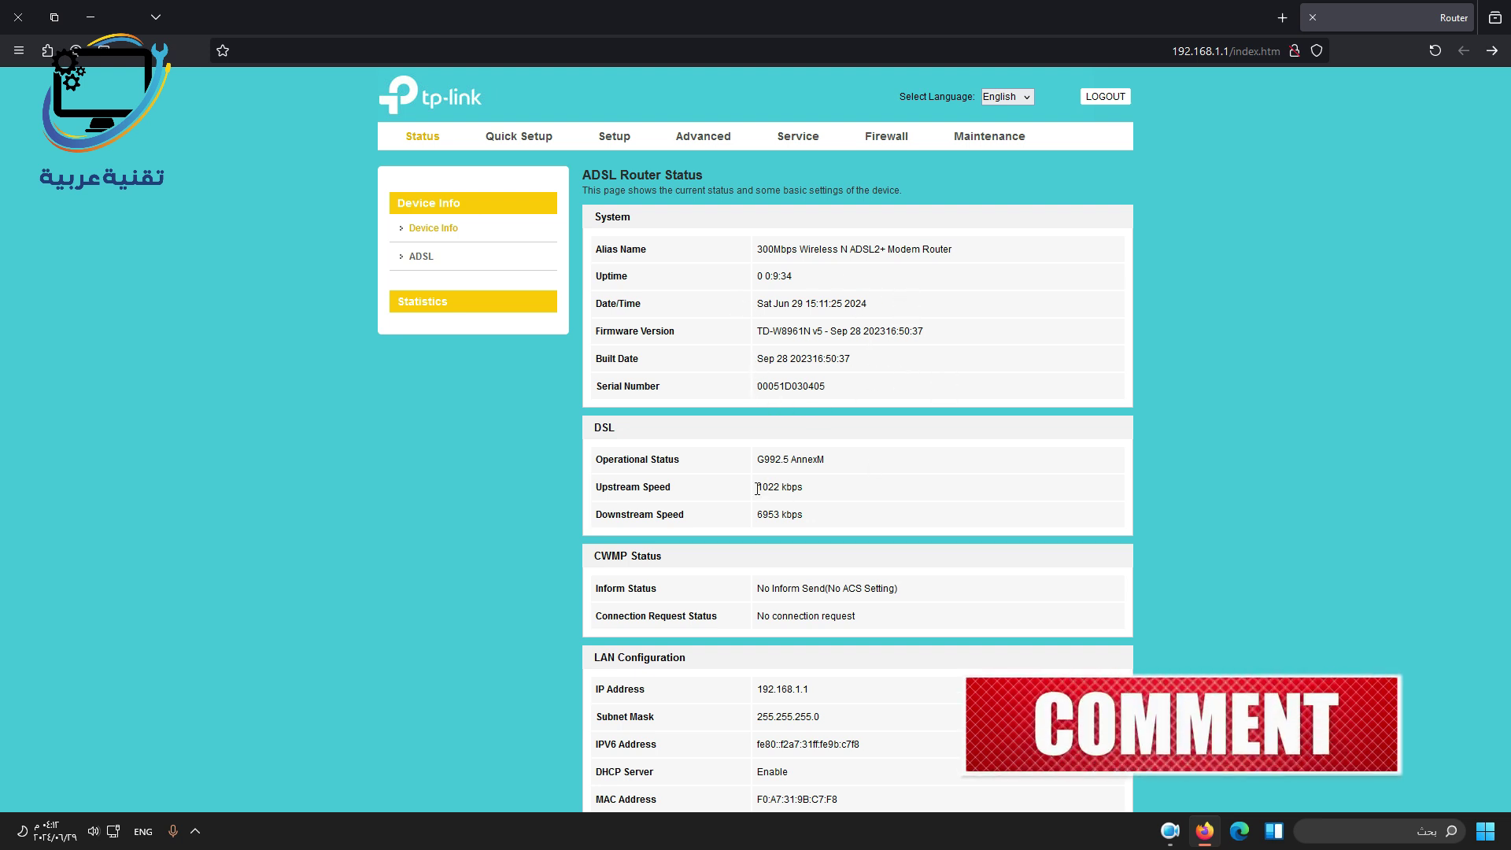
# Look over the Status page, the ADSL line details and interface statistics, then go to Quick Setup.
pyautogui.scroll(-5, 988, 446)
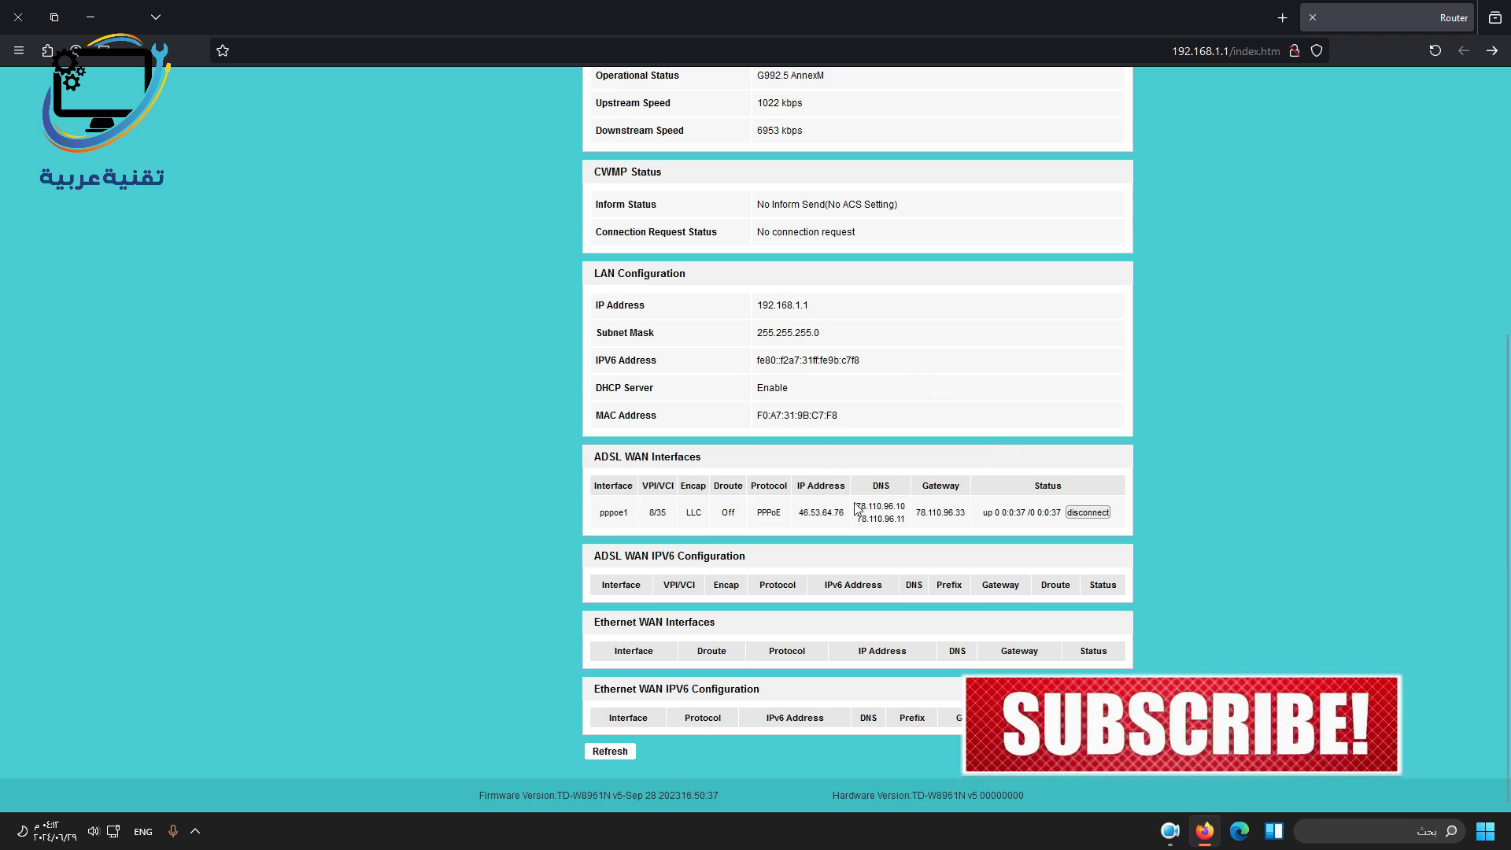
pyautogui.scroll(5, 426, 270)
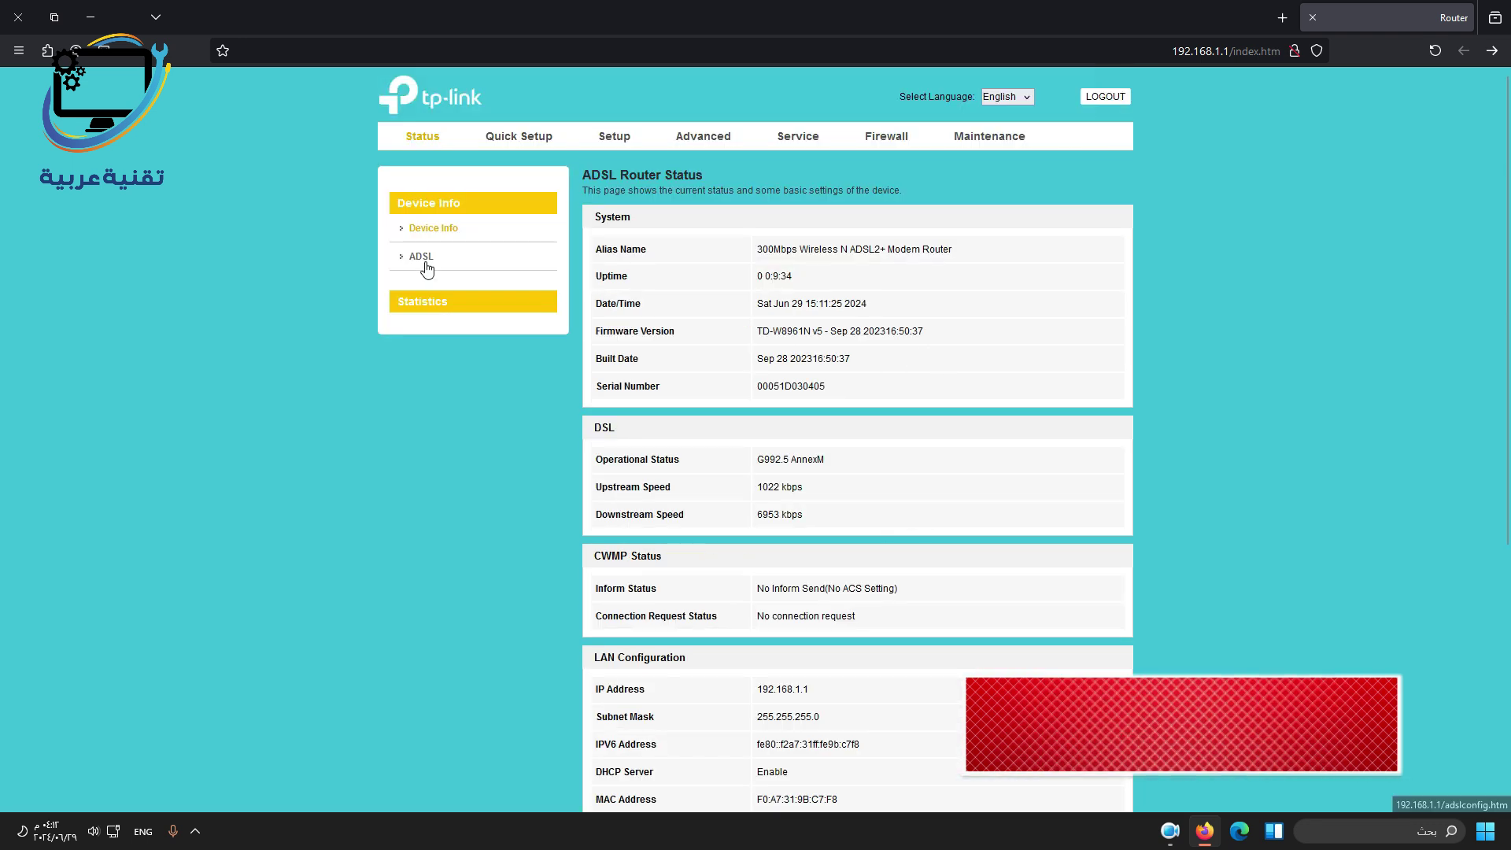
pyautogui.click(427, 268)
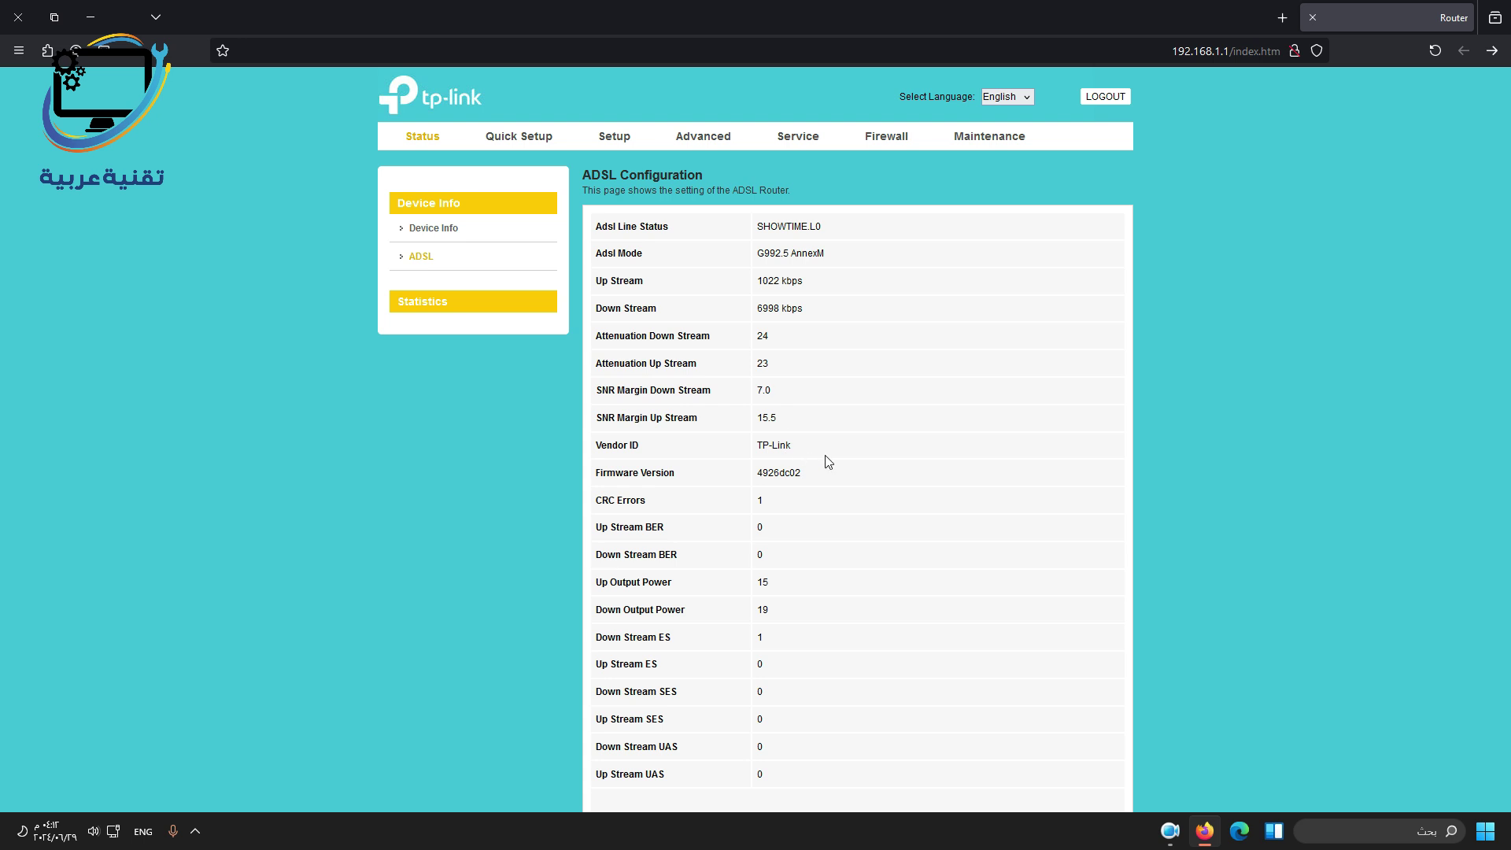
pyautogui.click(425, 301)
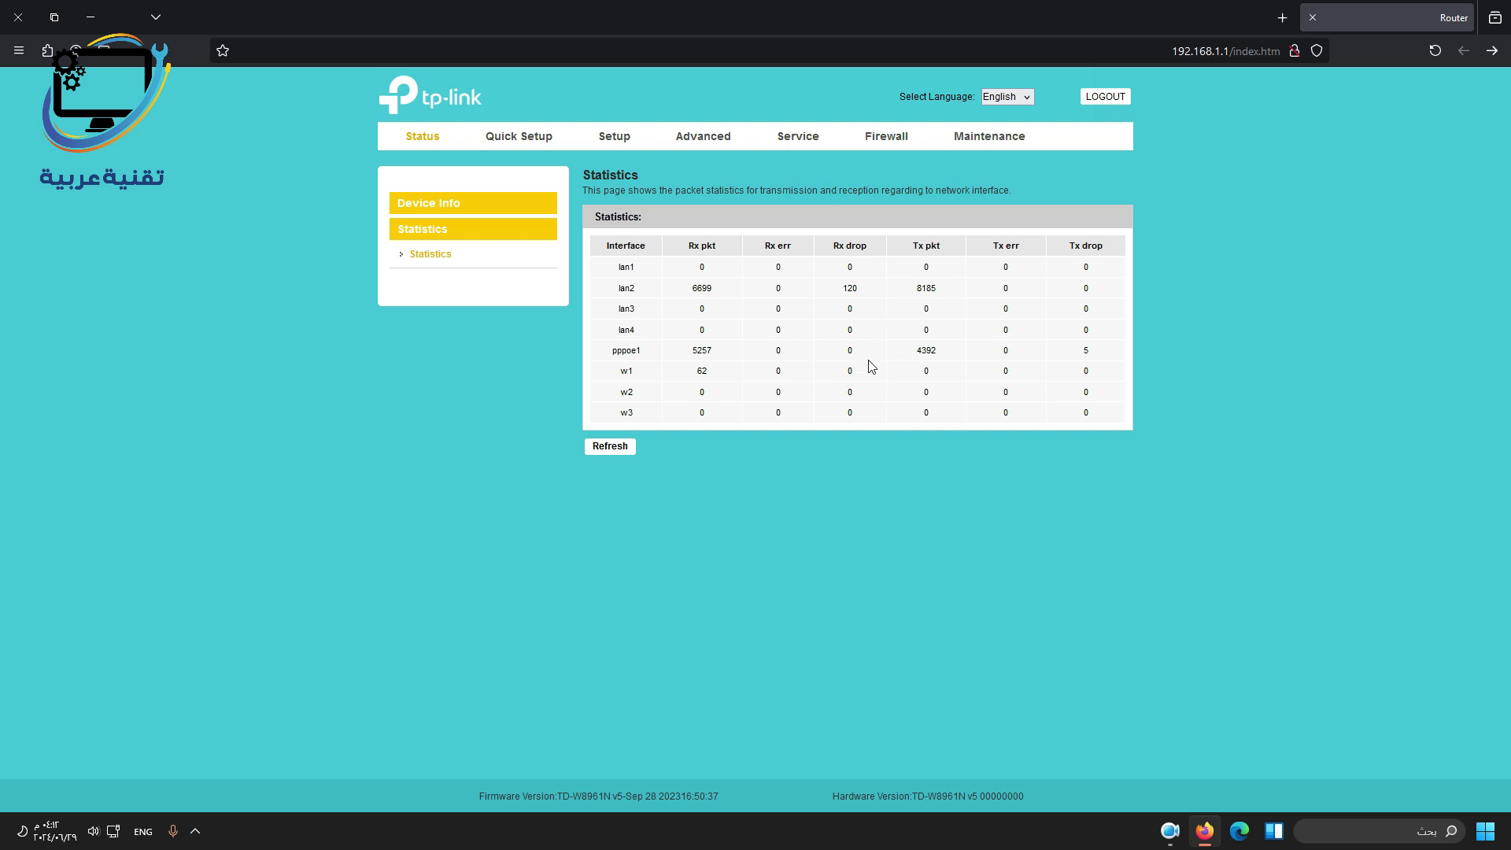
pyautogui.click(514, 142)
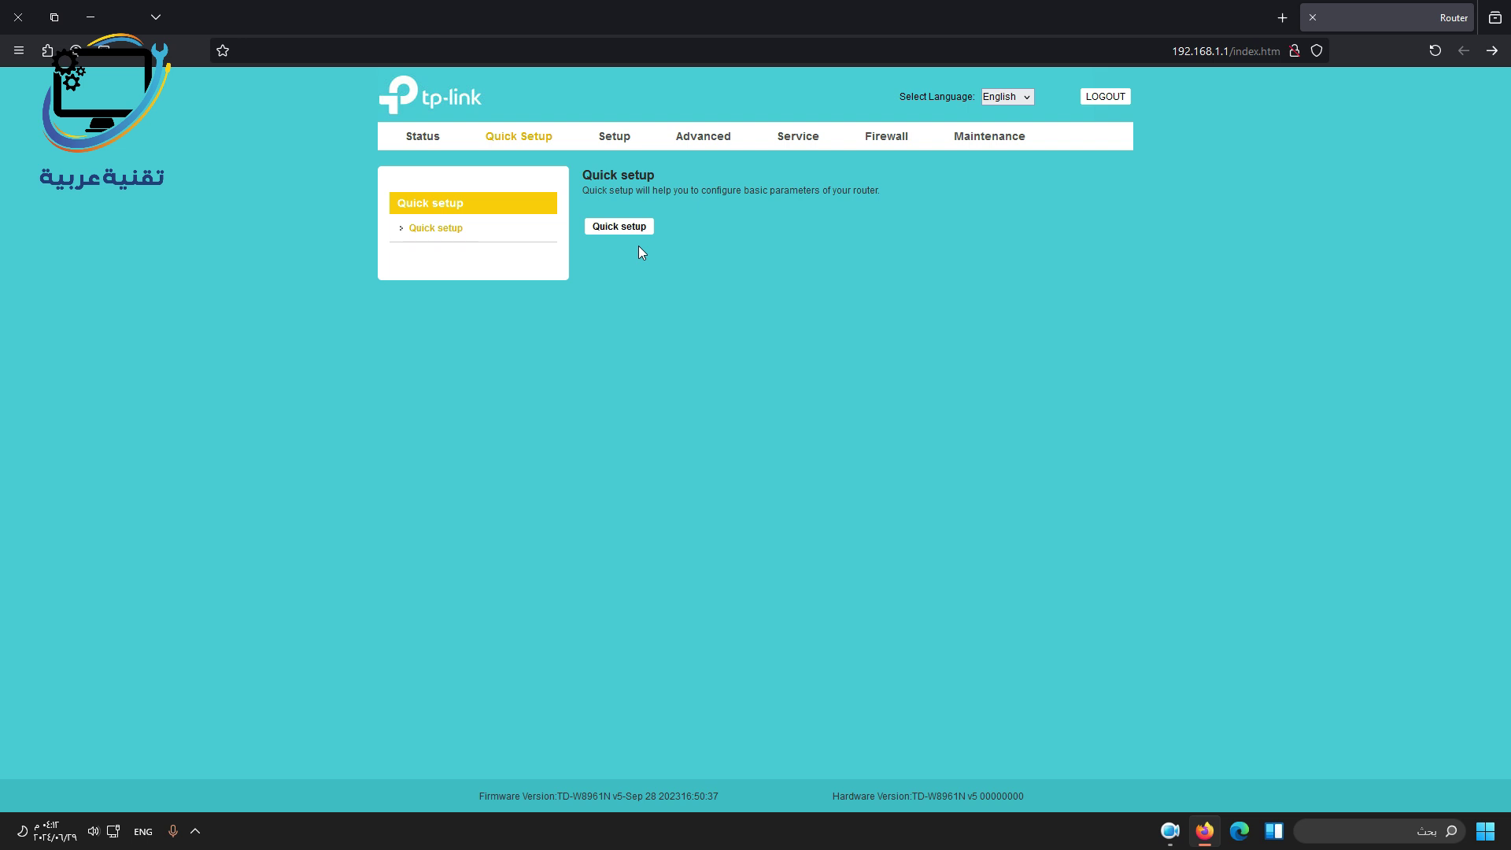
# Go to the Setup section and look through the WAN settings page.
pyautogui.click(627, 142)
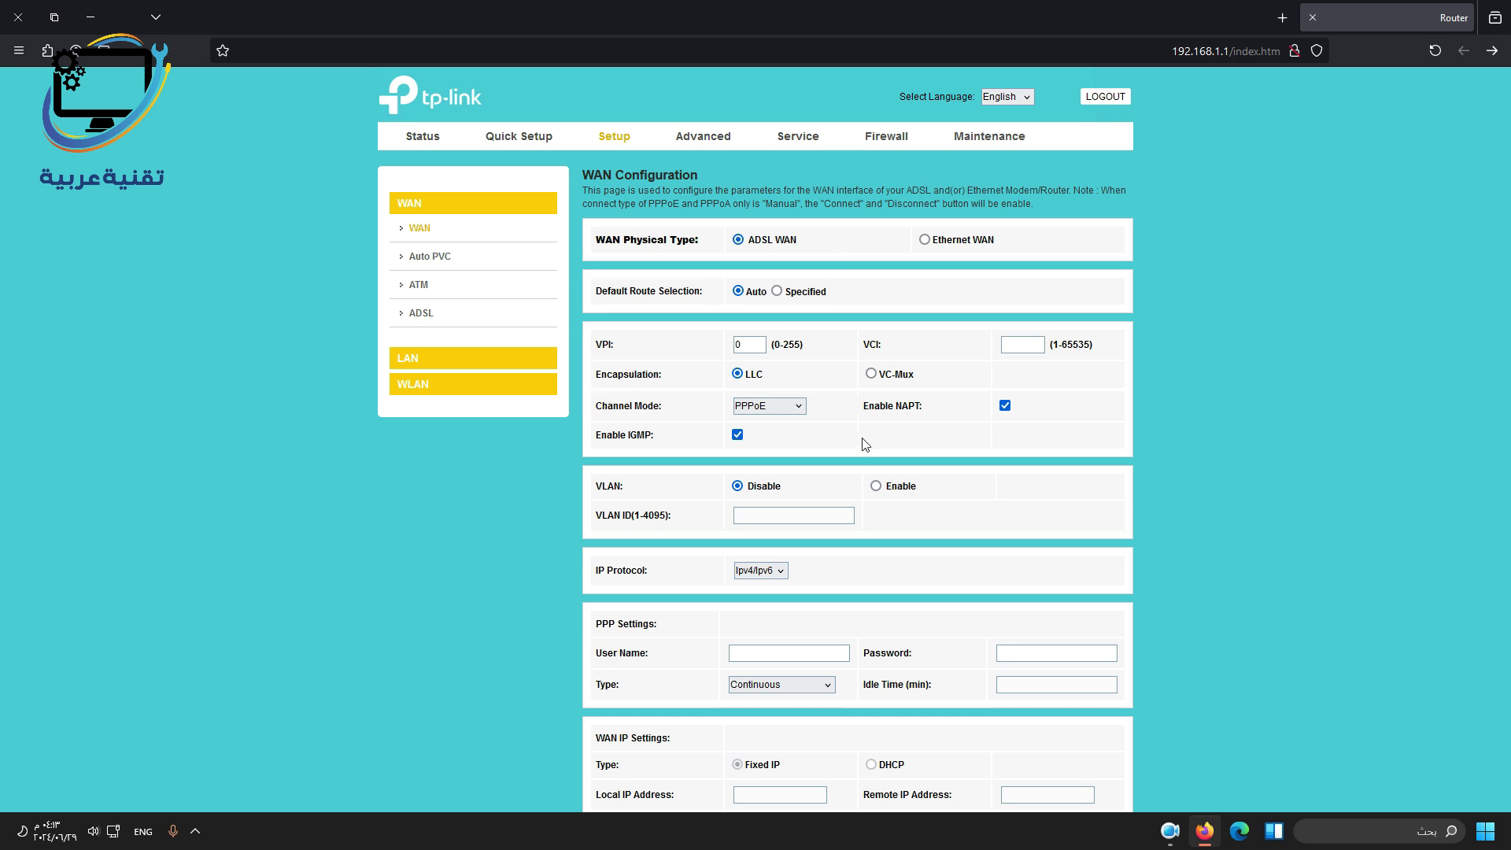
pyautogui.scroll(-6, 861, 440)
pyautogui.scroll(-1, 921, 622)
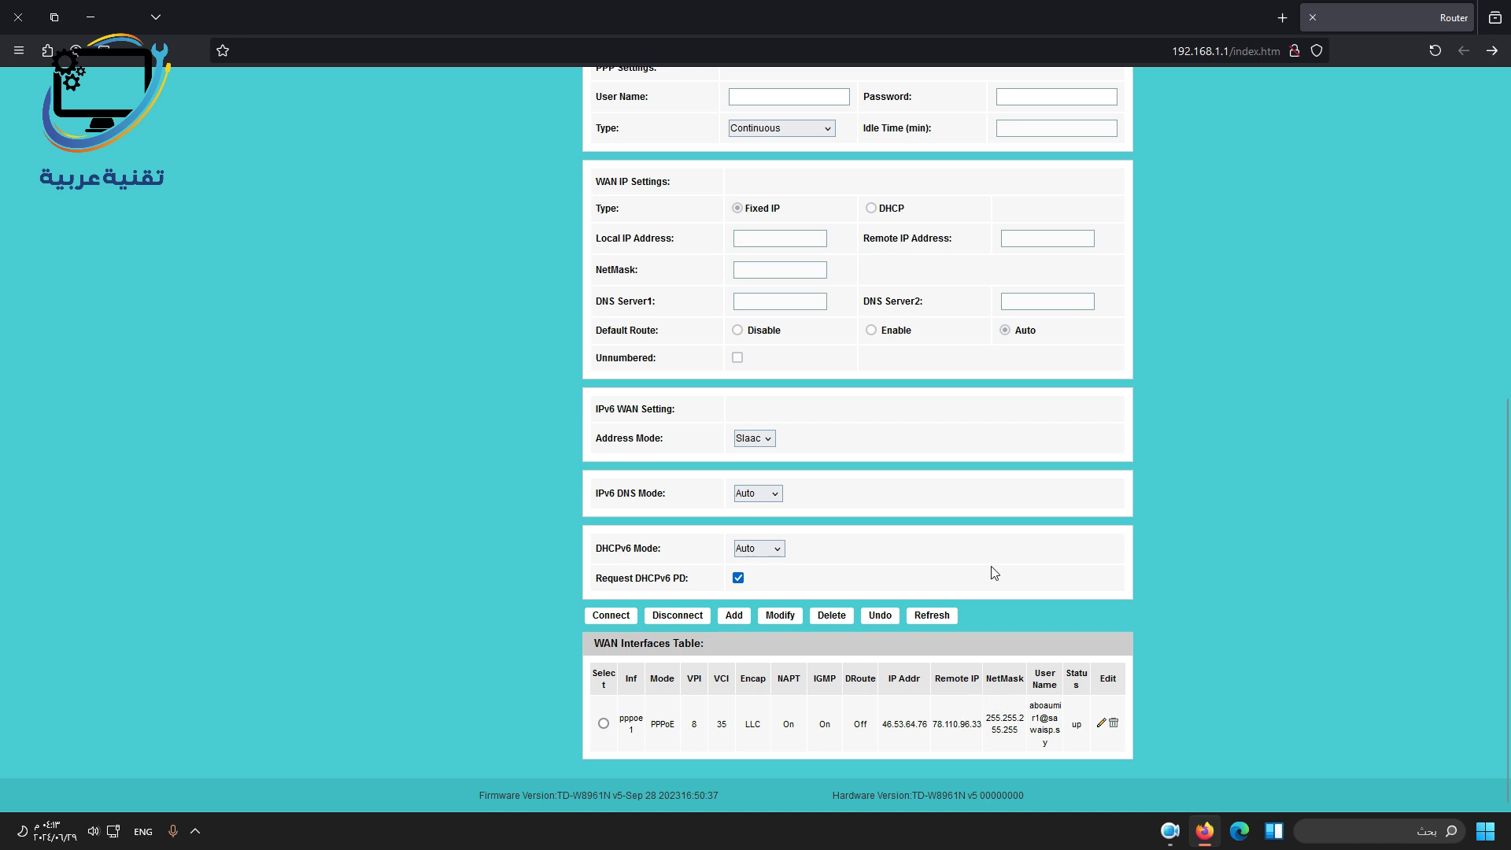
pyautogui.scroll(7, 992, 570)
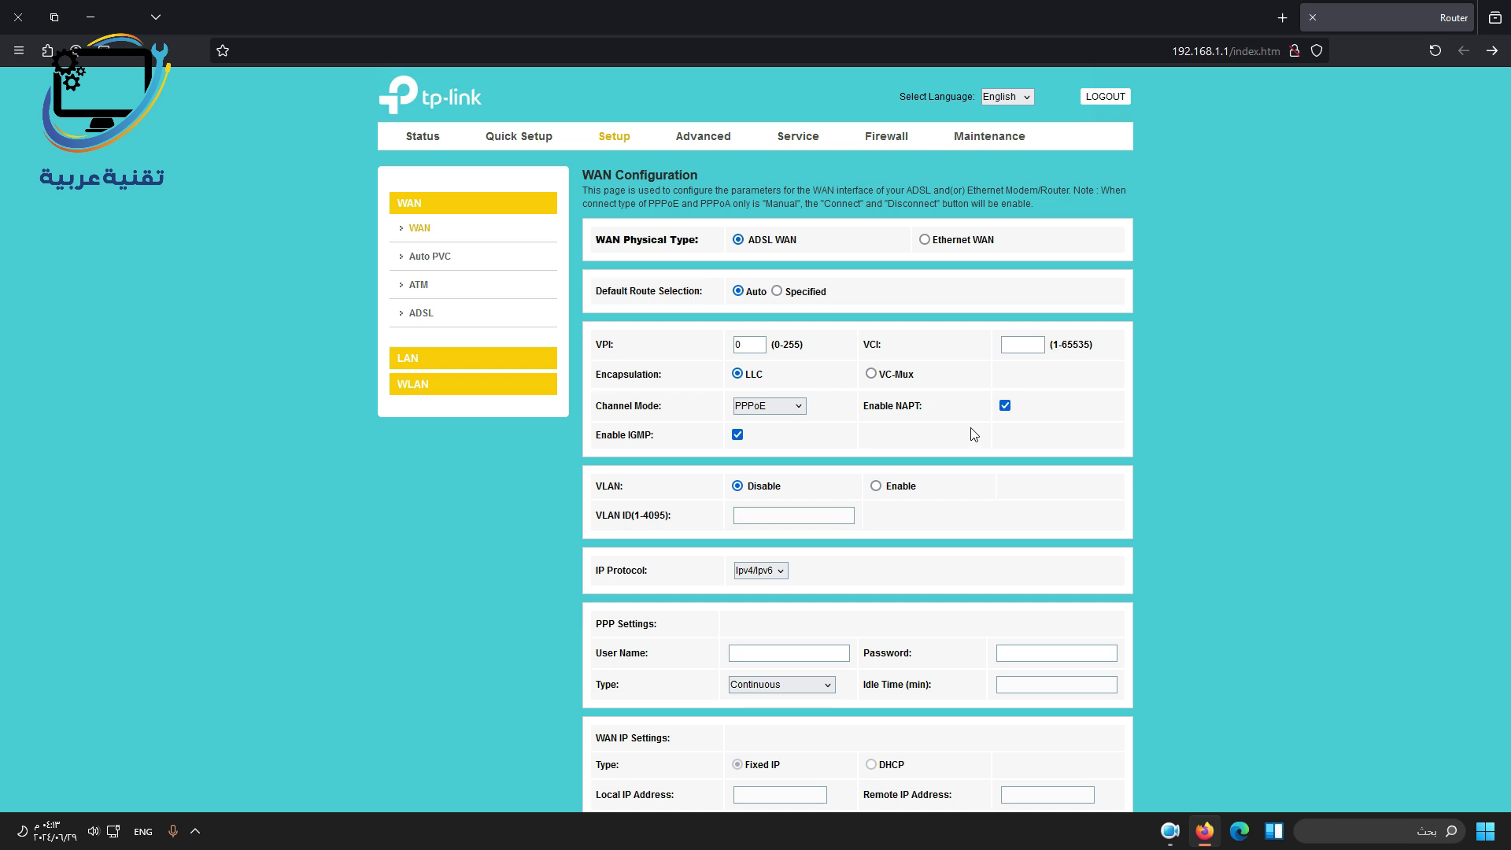
pyautogui.scroll(-4, 972, 434)
pyautogui.scroll(-3, 972, 438)
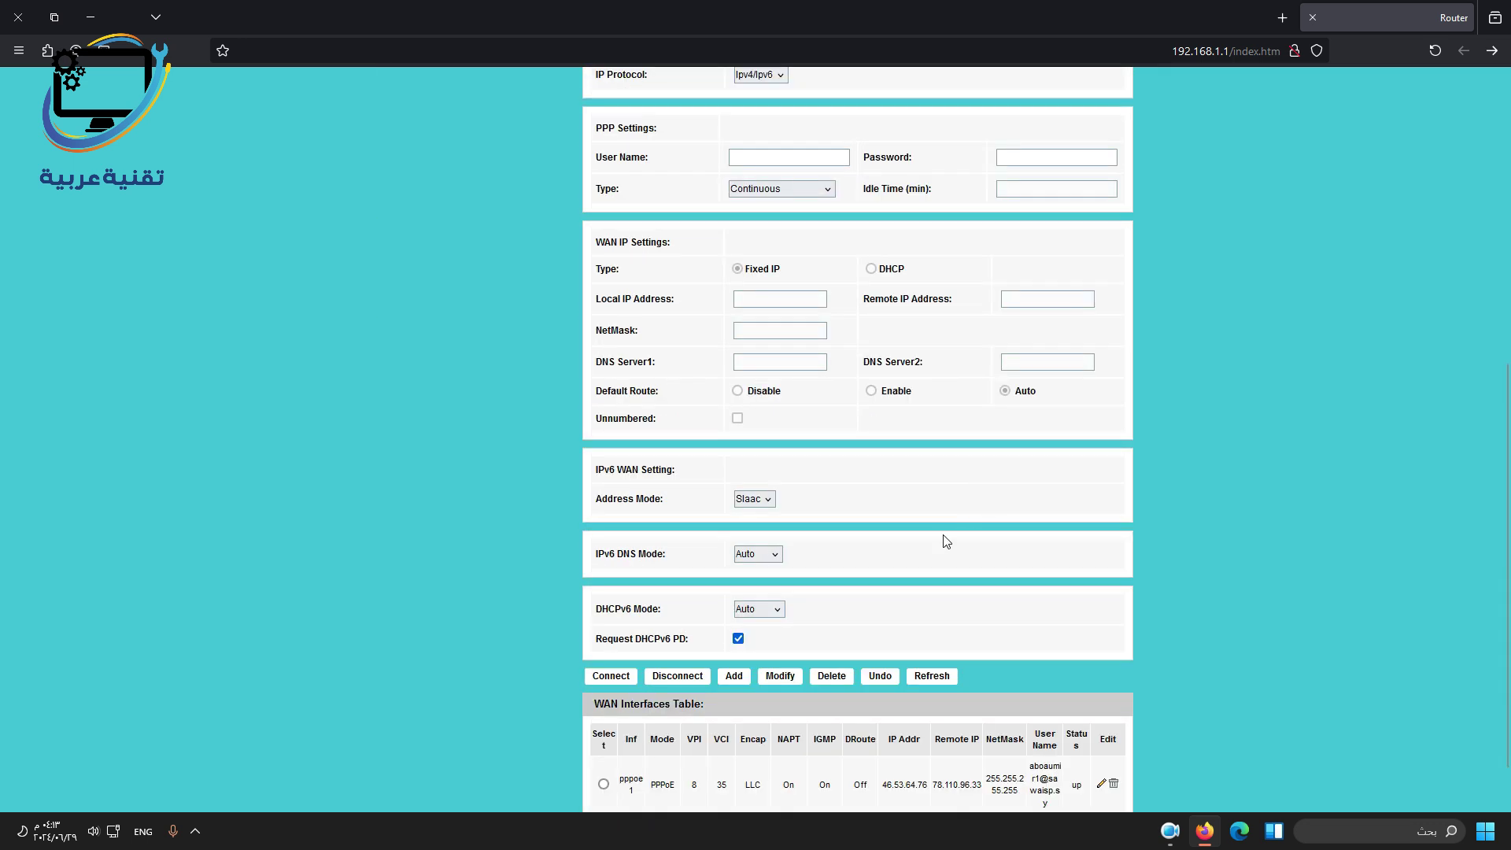
# Press Add and load the existing pppoe1 connection into the WAN form.
pyautogui.click(734, 677)
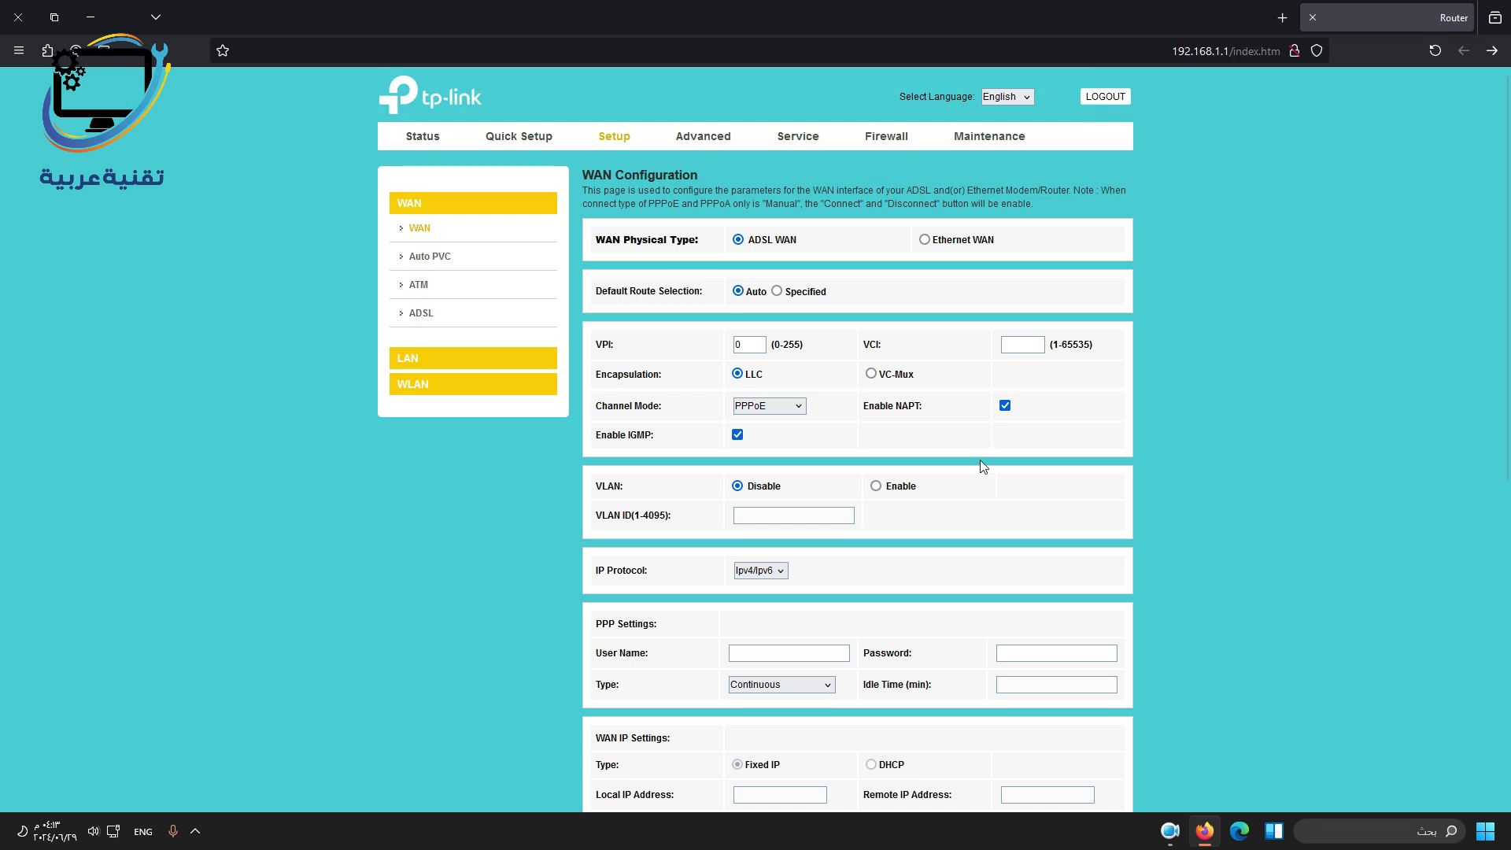
pyautogui.scroll(-7, 982, 466)
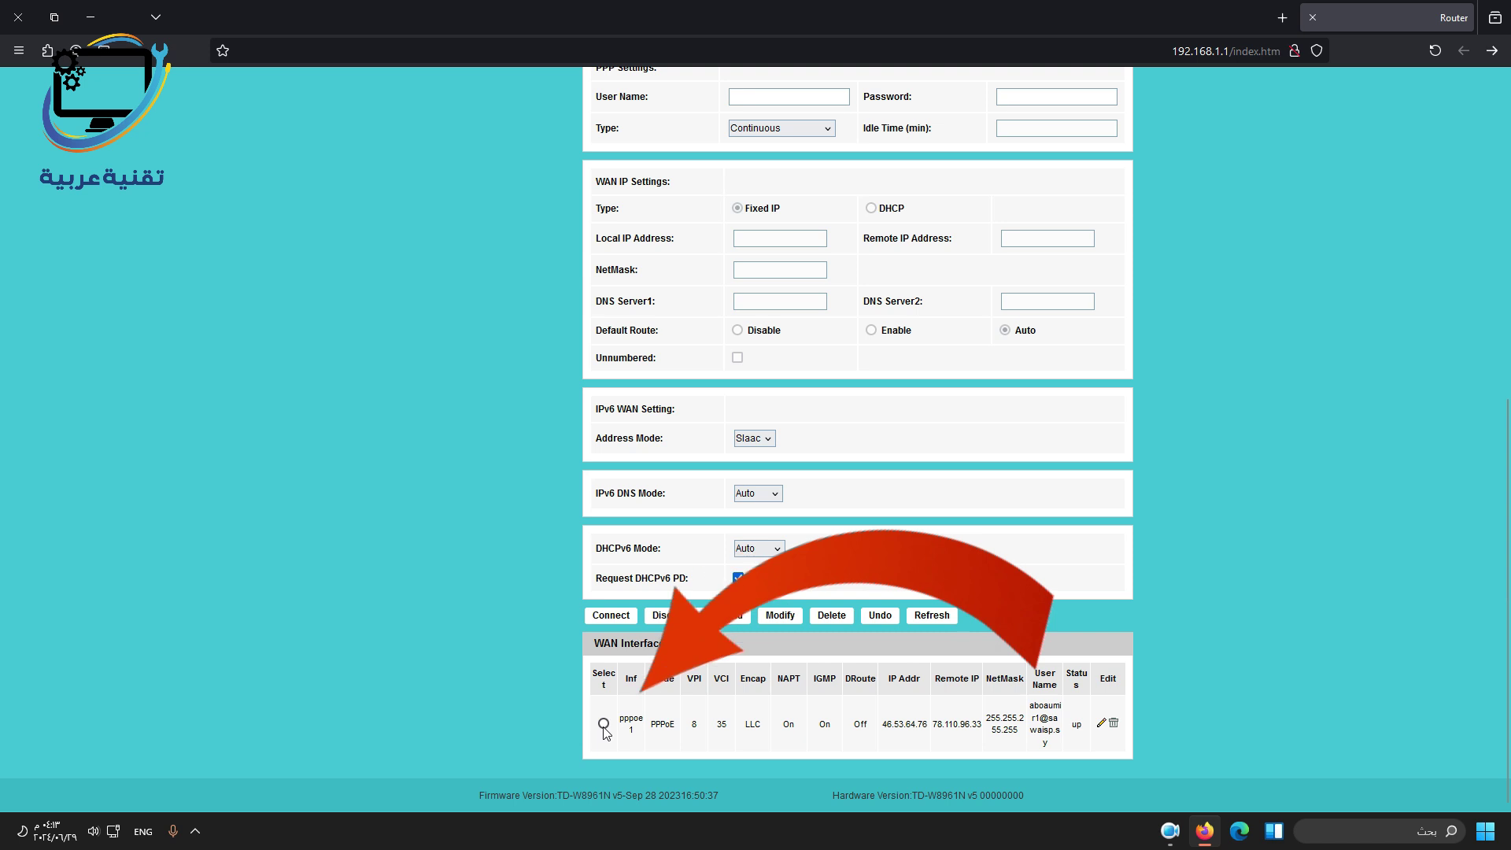
pyautogui.click(604, 723)
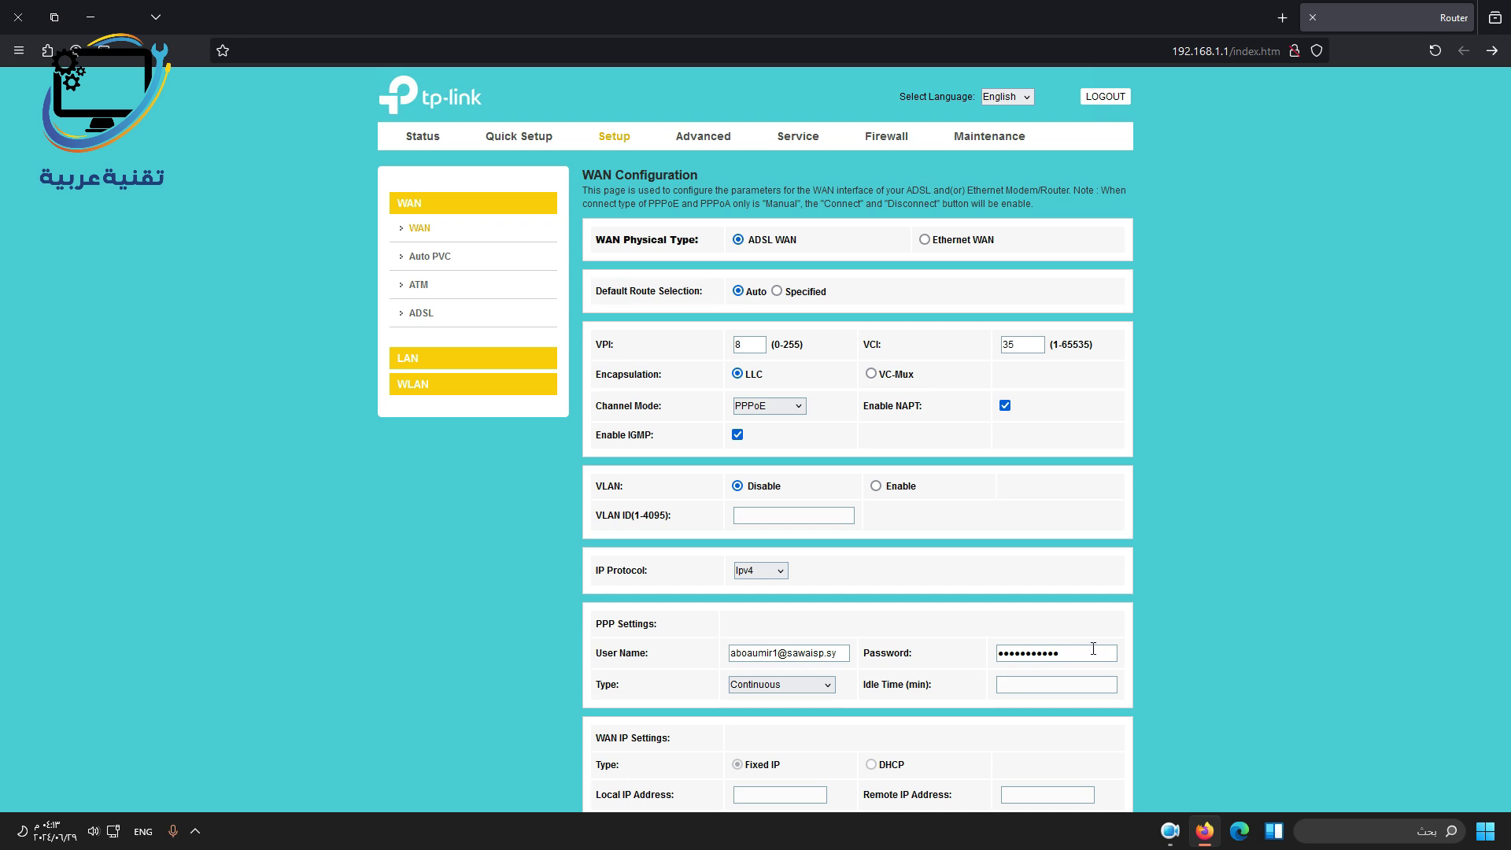
pyautogui.scroll(-4, 1262, 631)
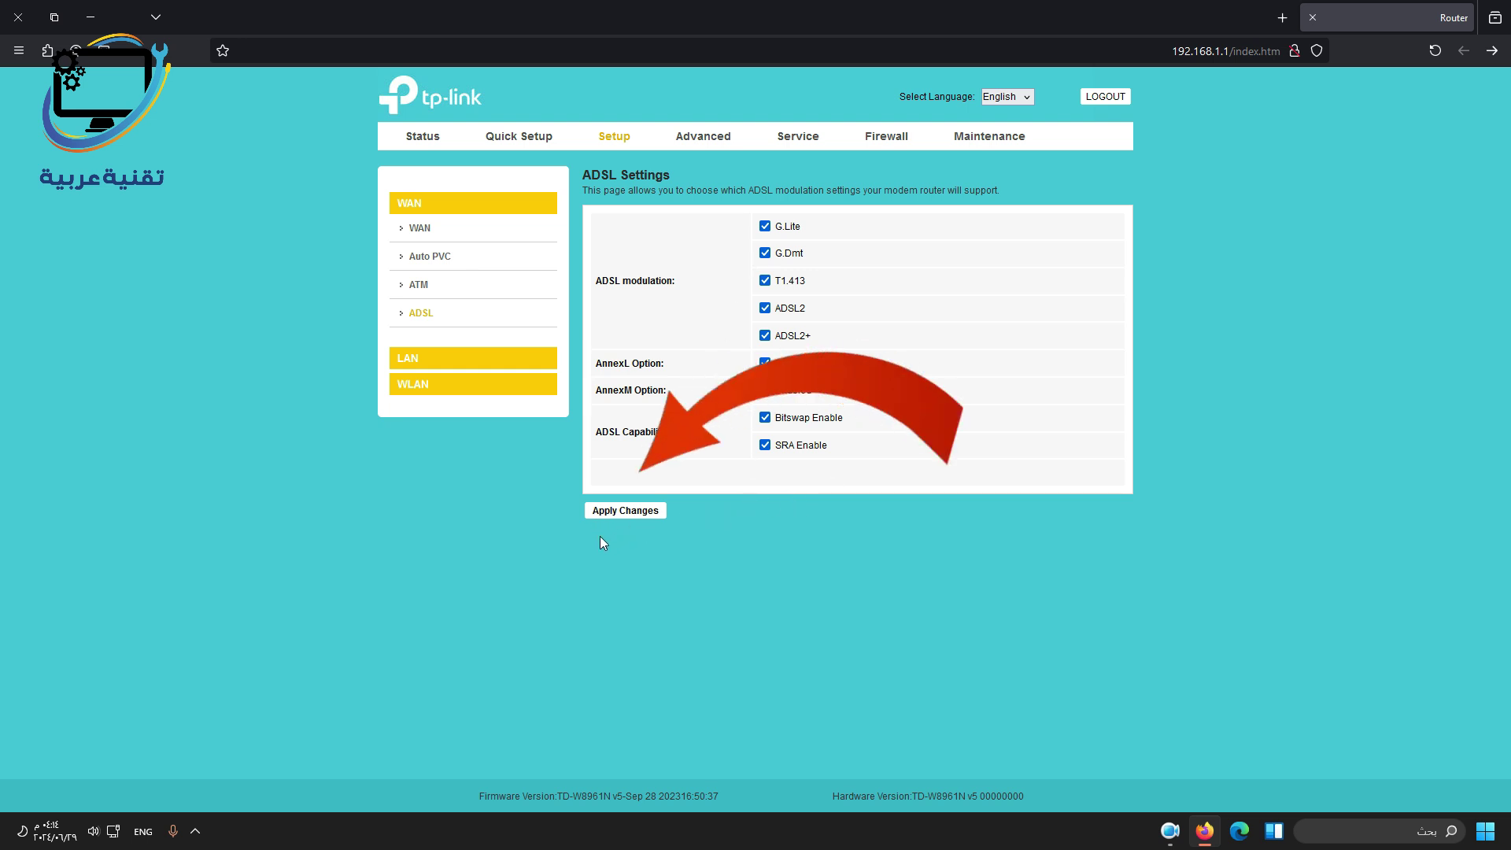
# Open LAN Interface Setup to view router IP 192.168.1.1 and mask 255.255.255.0.
pyautogui.click(408, 359)
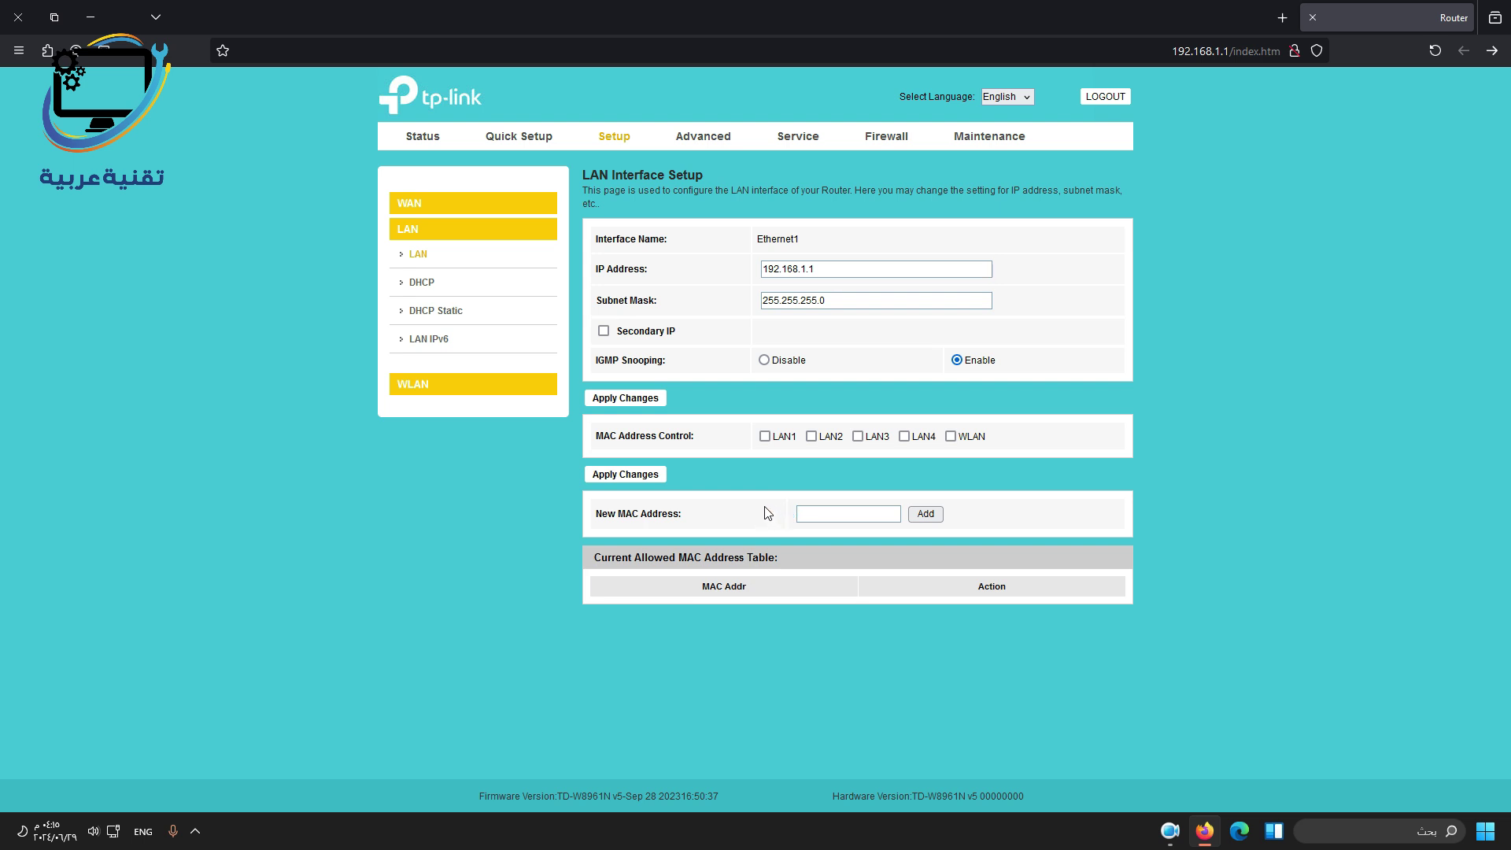
# Open the DHCP page under LAN showing the 192.168.1.2–254 pool.
pyautogui.click(423, 283)
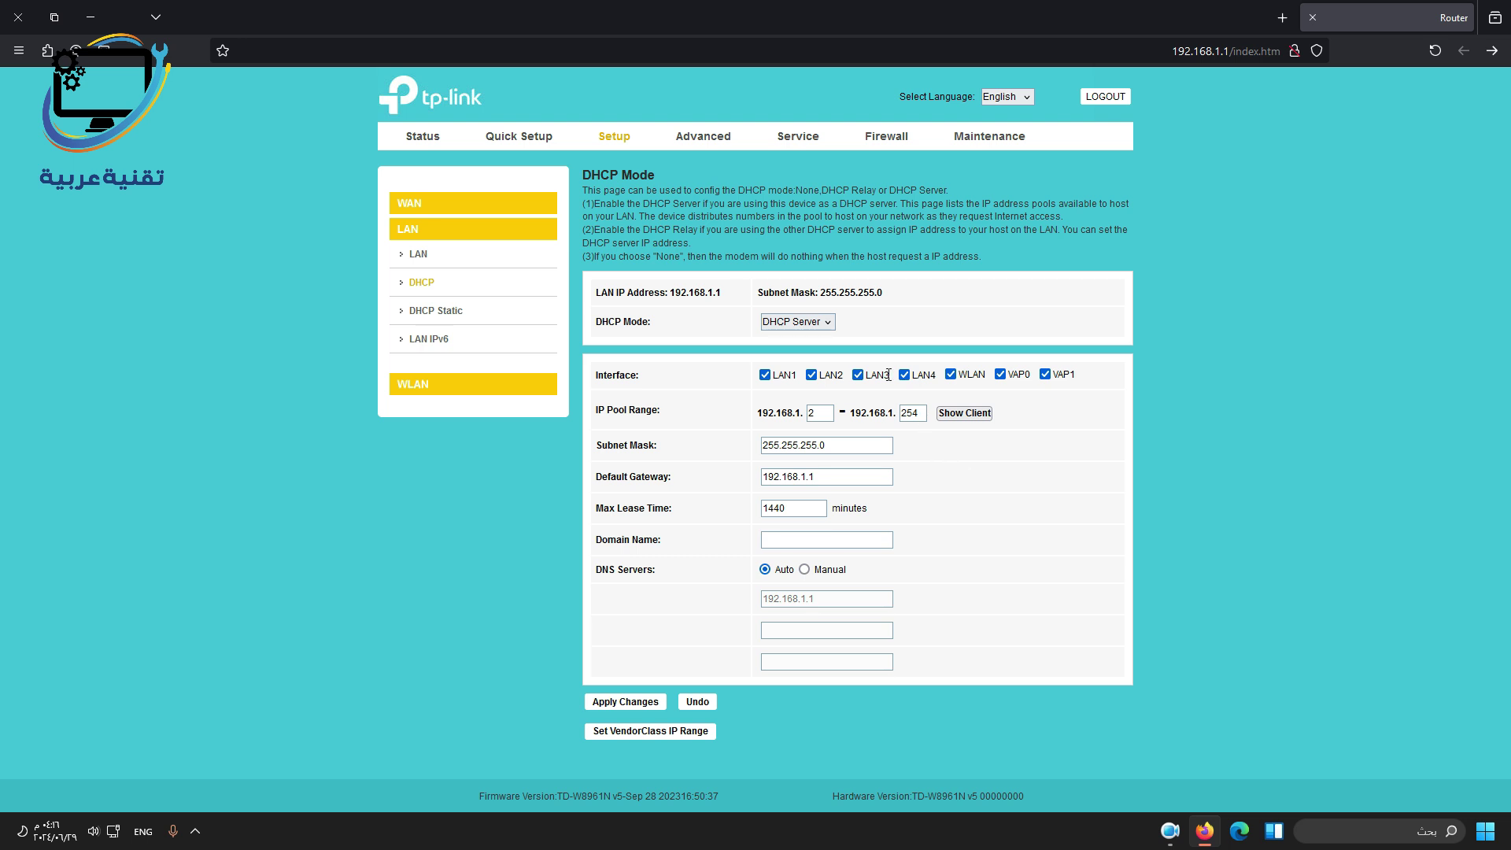
# Keep DHCP Server mode and set manual DNS servers 8.8.8.8 and 1.1.1.1.
pyautogui.click(829, 324)
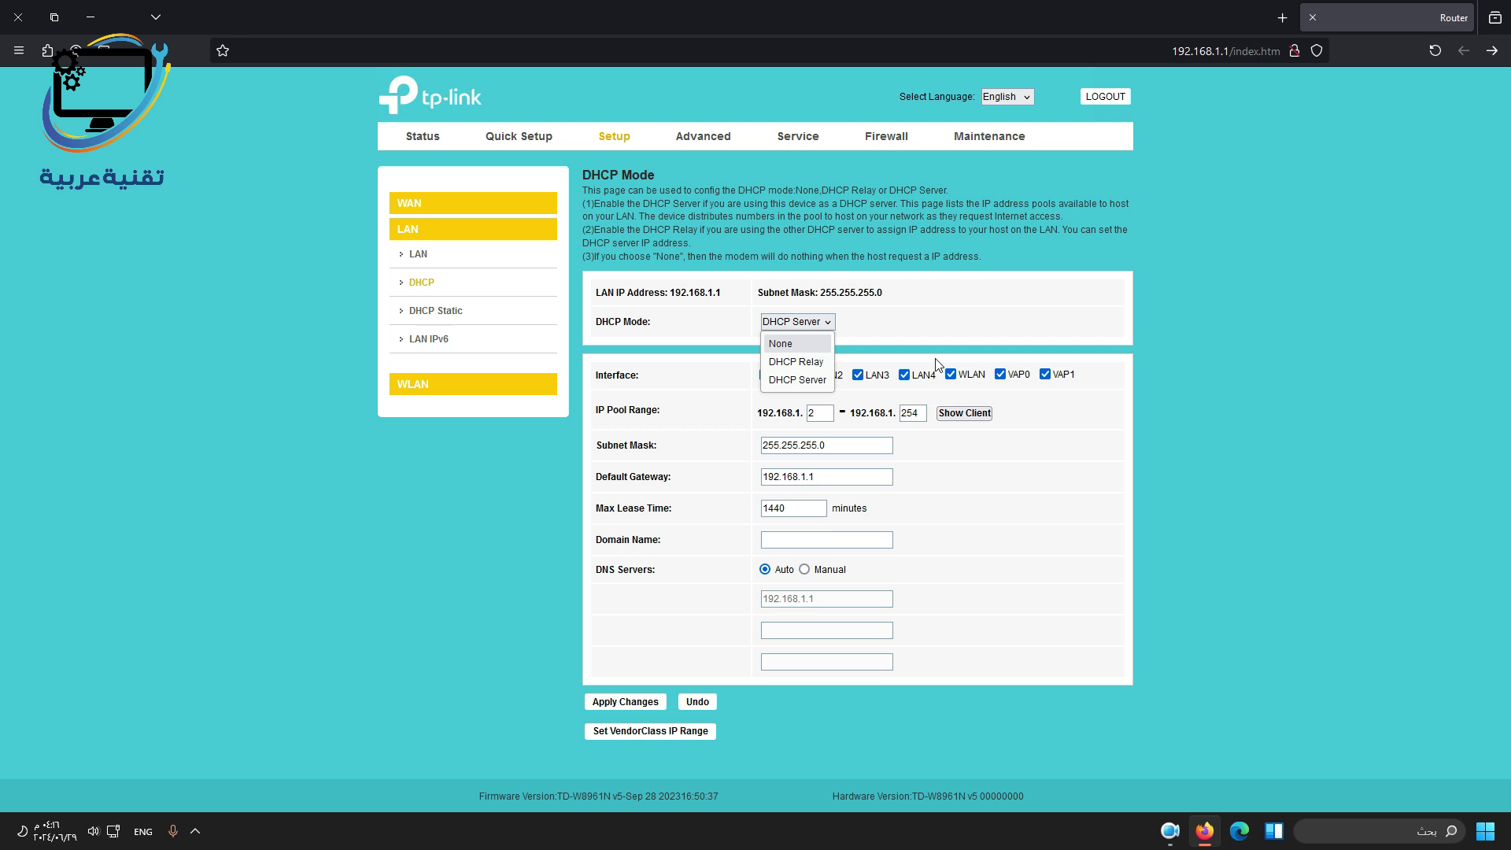
pyautogui.click(938, 364)
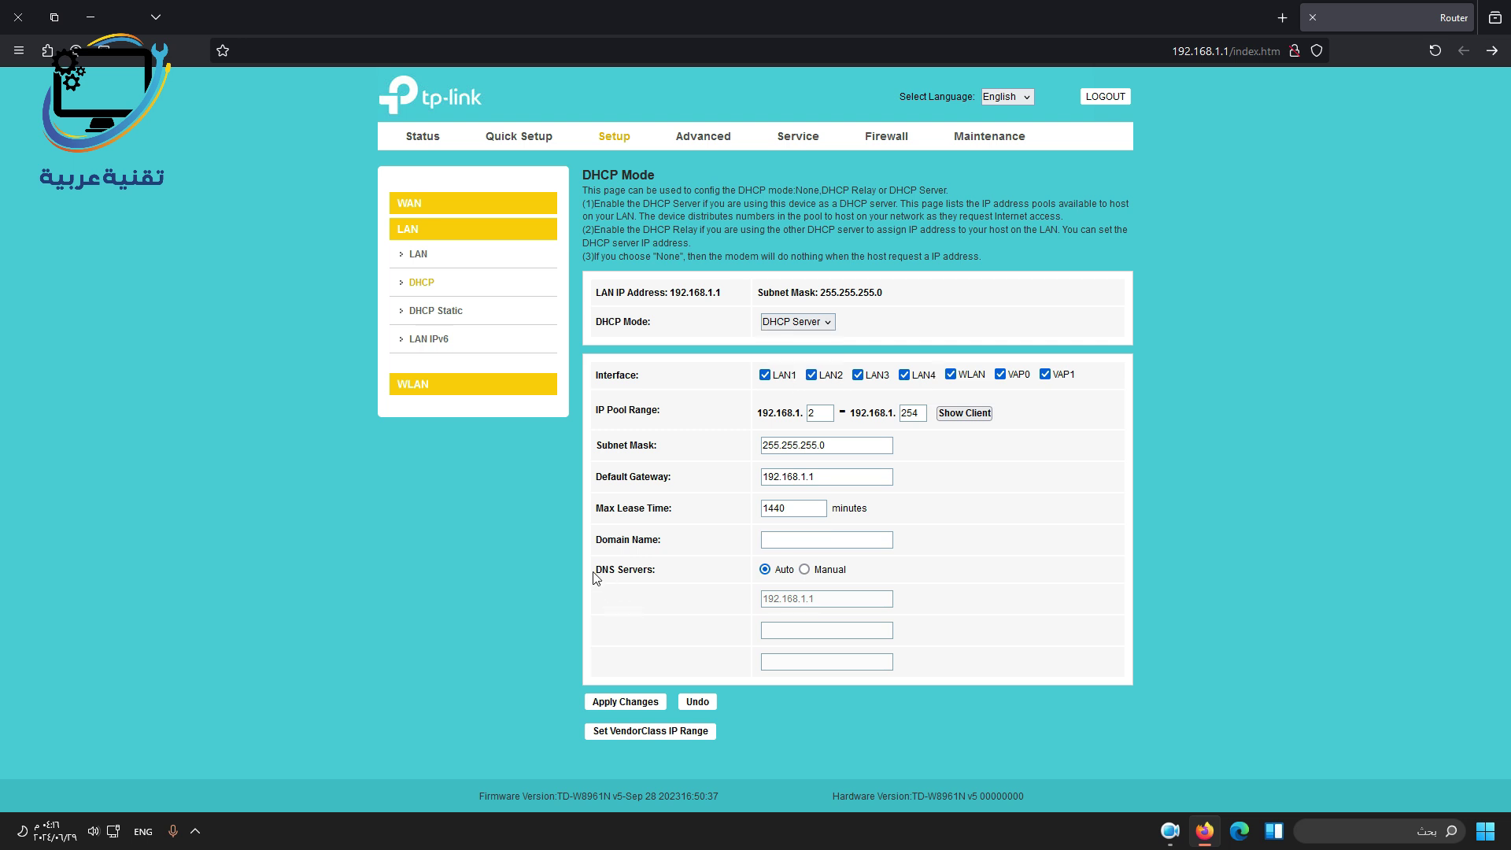
pyautogui.moveTo(594, 570); pyautogui.dragTo(669, 574)
pyautogui.click(804, 571)
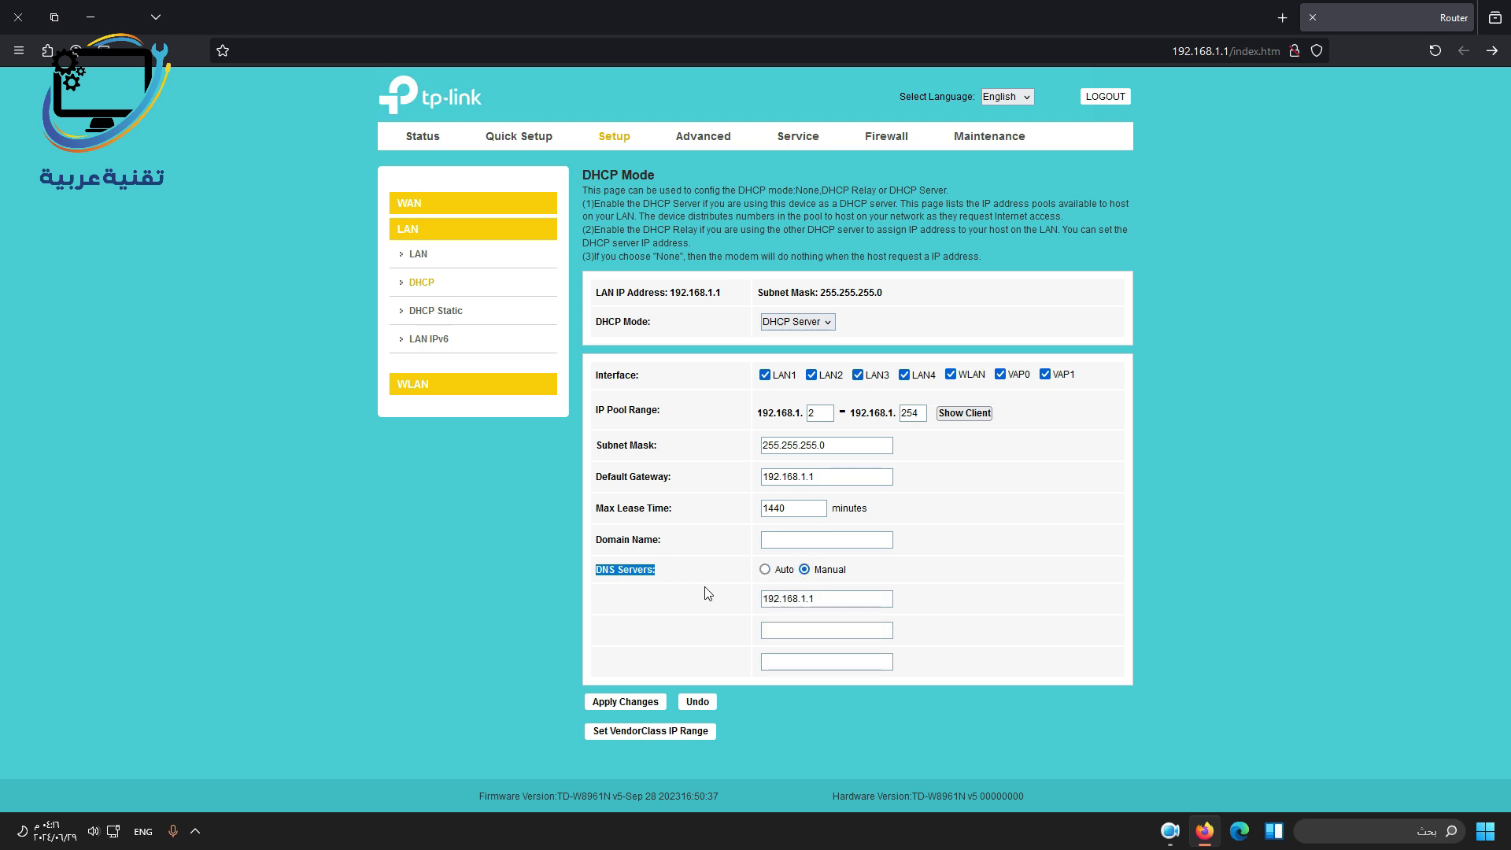
pyautogui.moveTo(826, 599); pyautogui.dragTo(717, 602)
pyautogui.write('8.8.8.8')
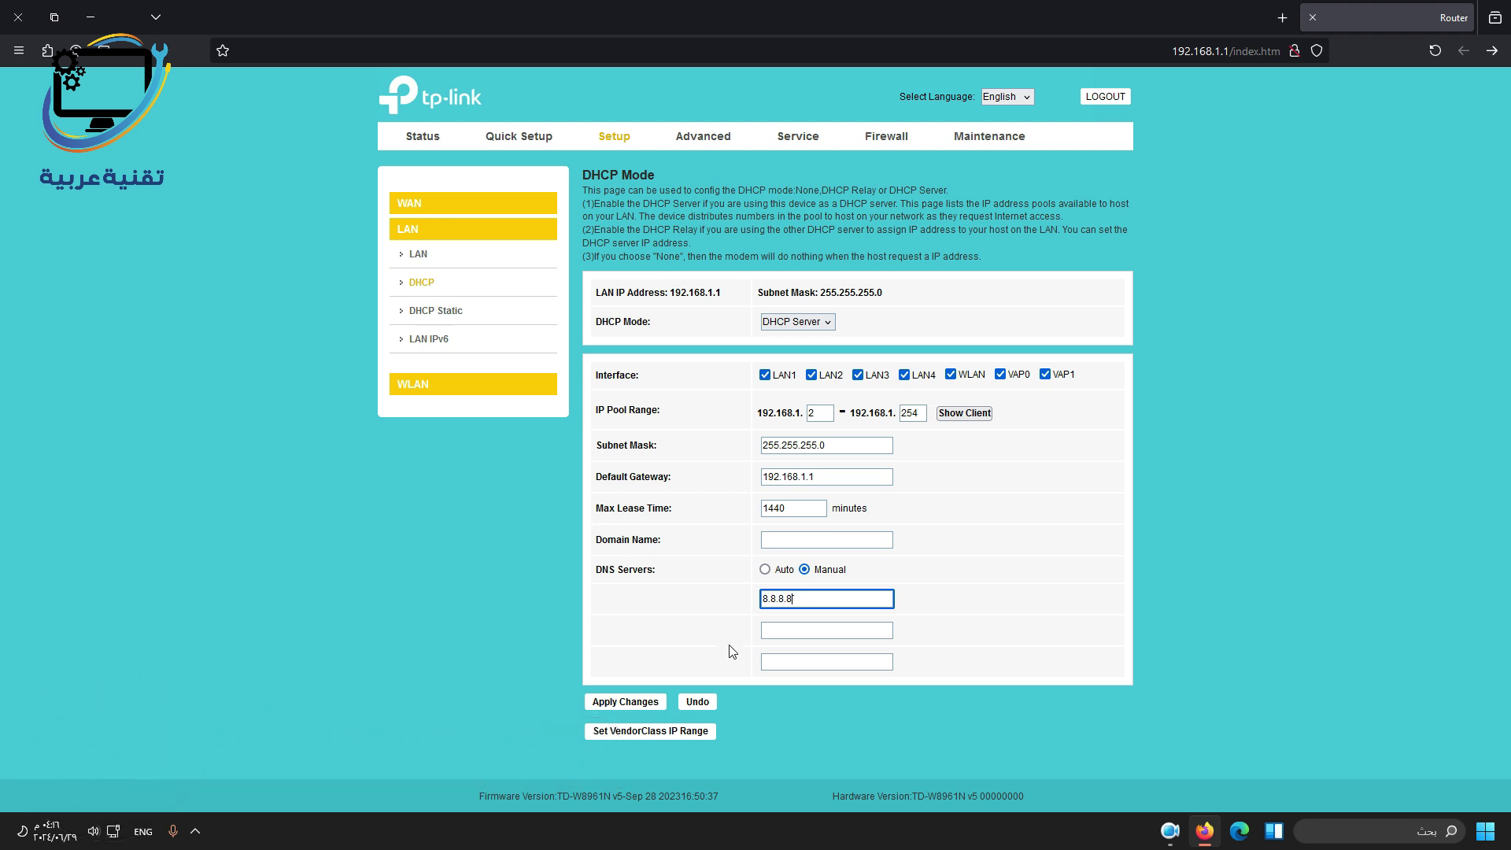
pyautogui.click(796, 633)
pyautogui.write('1.1.1.1')
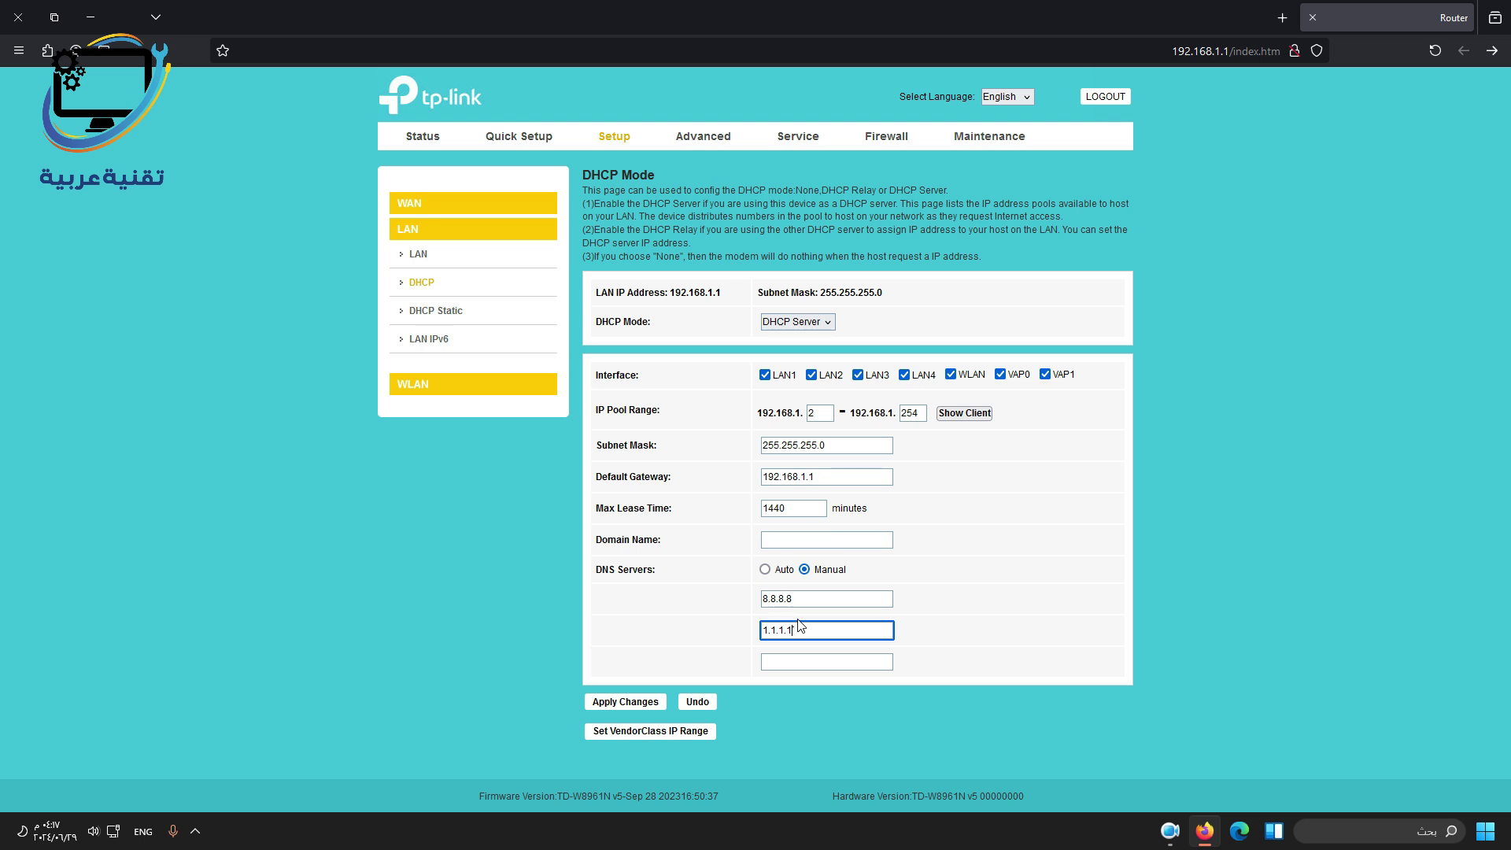
# On WLAN Basic, check SSID 1 and leave channel width 20/40MHZ with channel Auto.
pyautogui.click(412, 383)
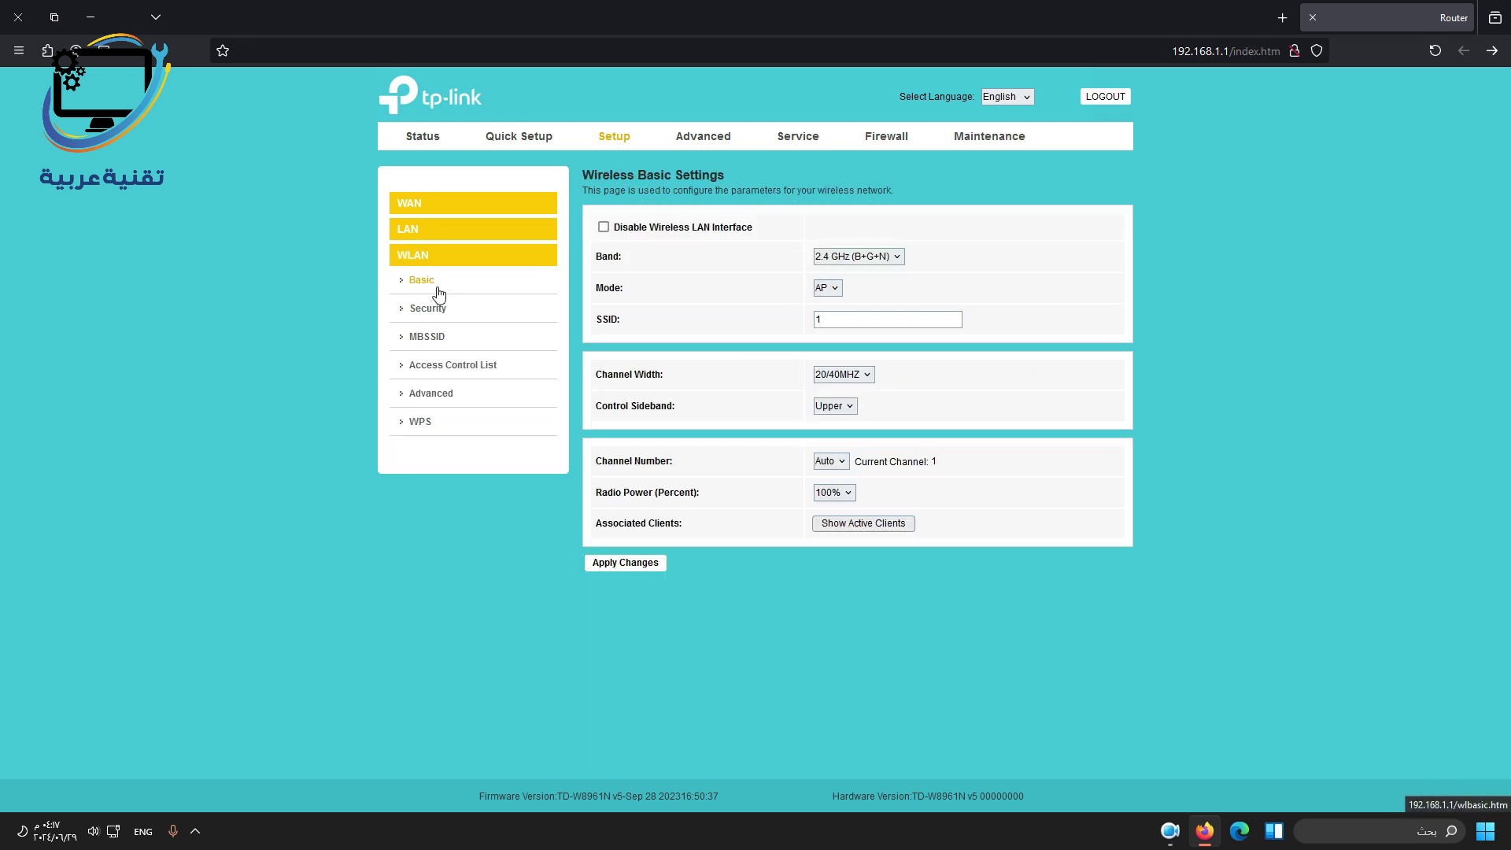
pyautogui.moveTo(851, 321); pyautogui.dragTo(710, 314)
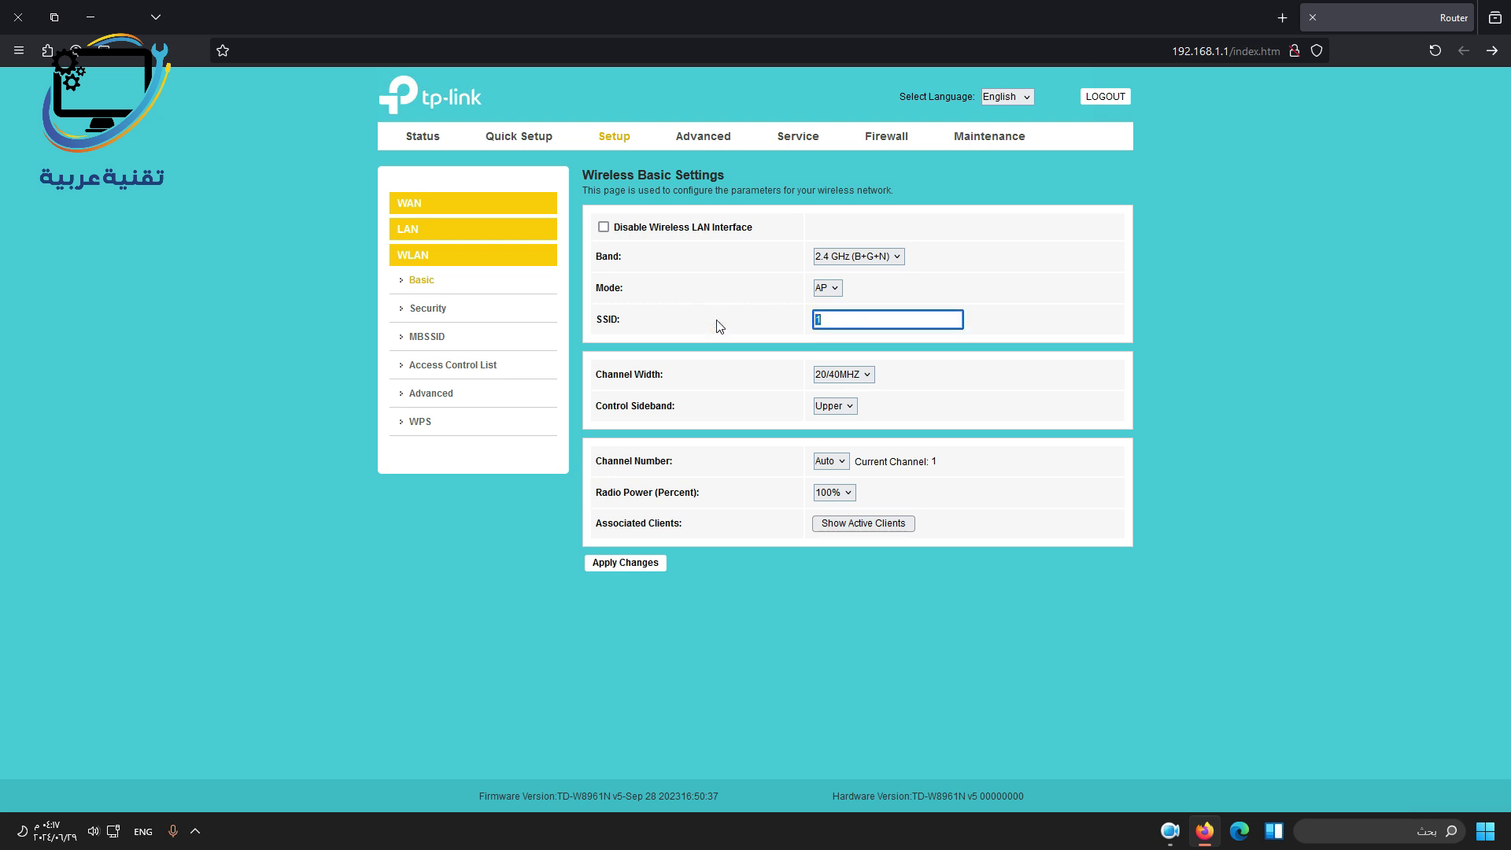
pyautogui.click(859, 376)
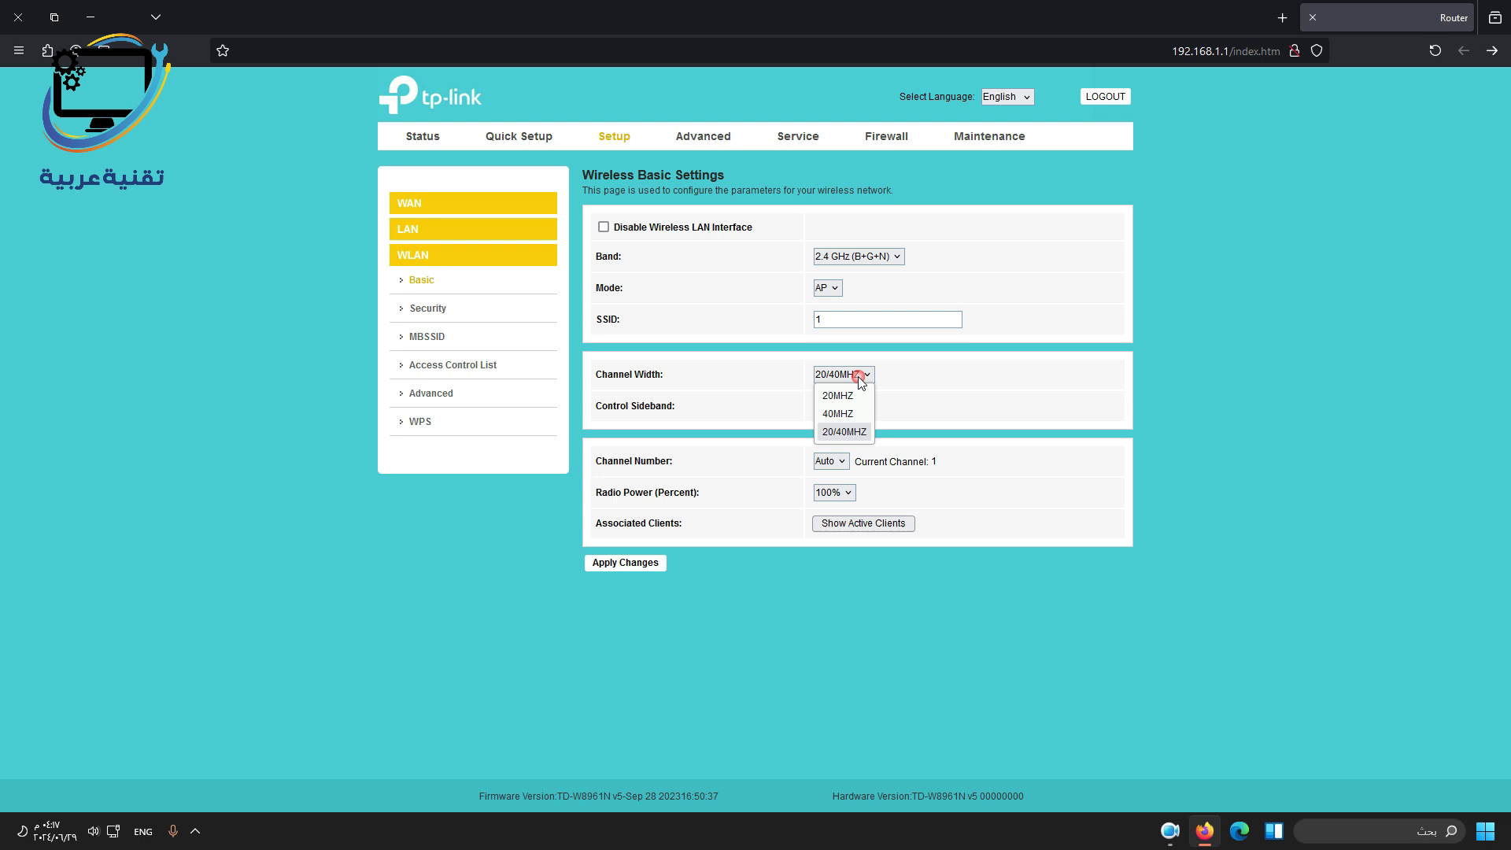
pyautogui.click(856, 435)
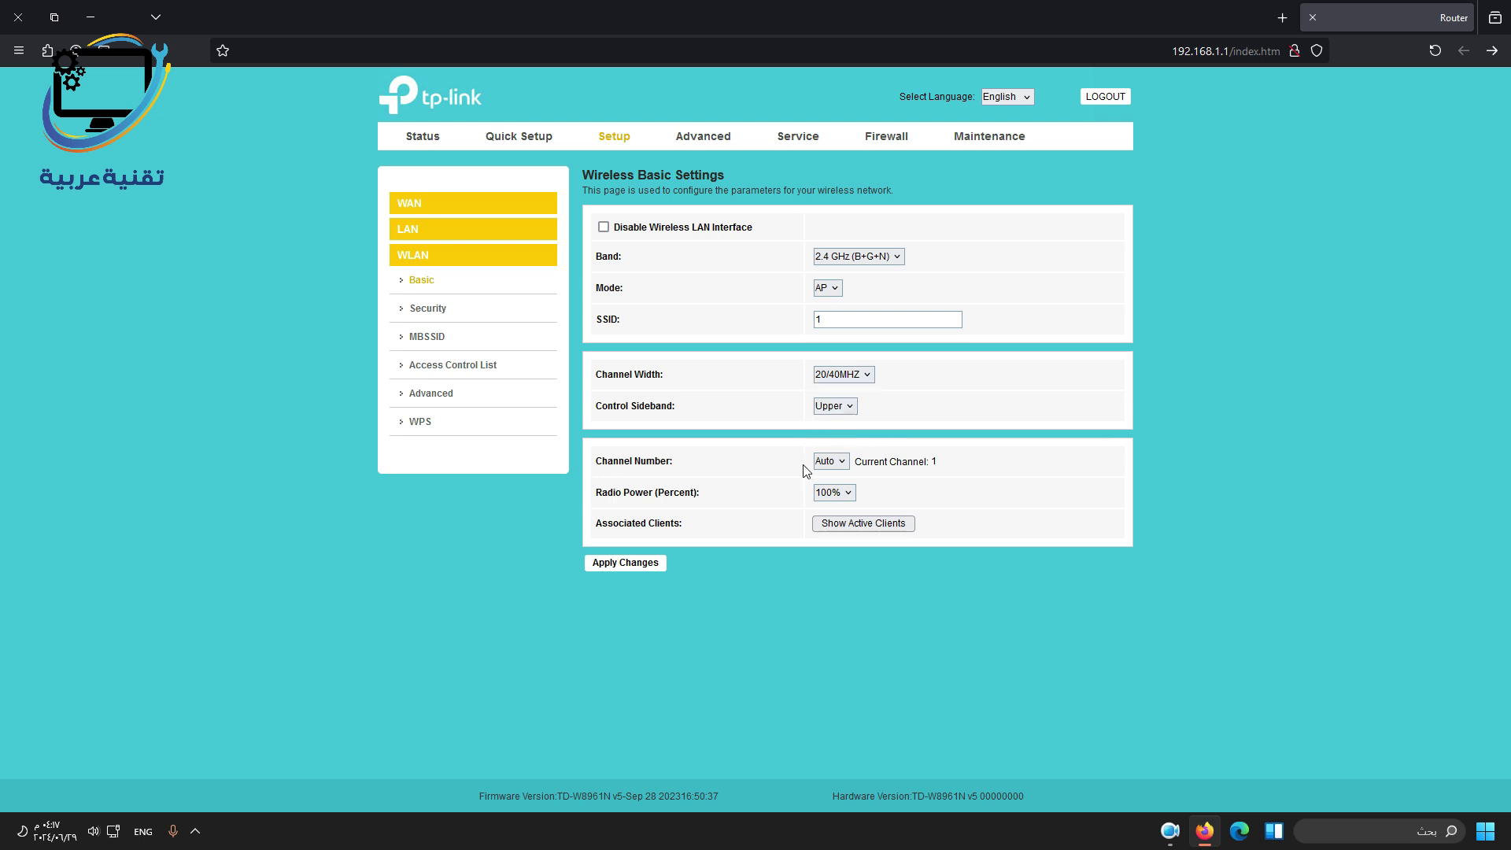
pyautogui.click(831, 462)
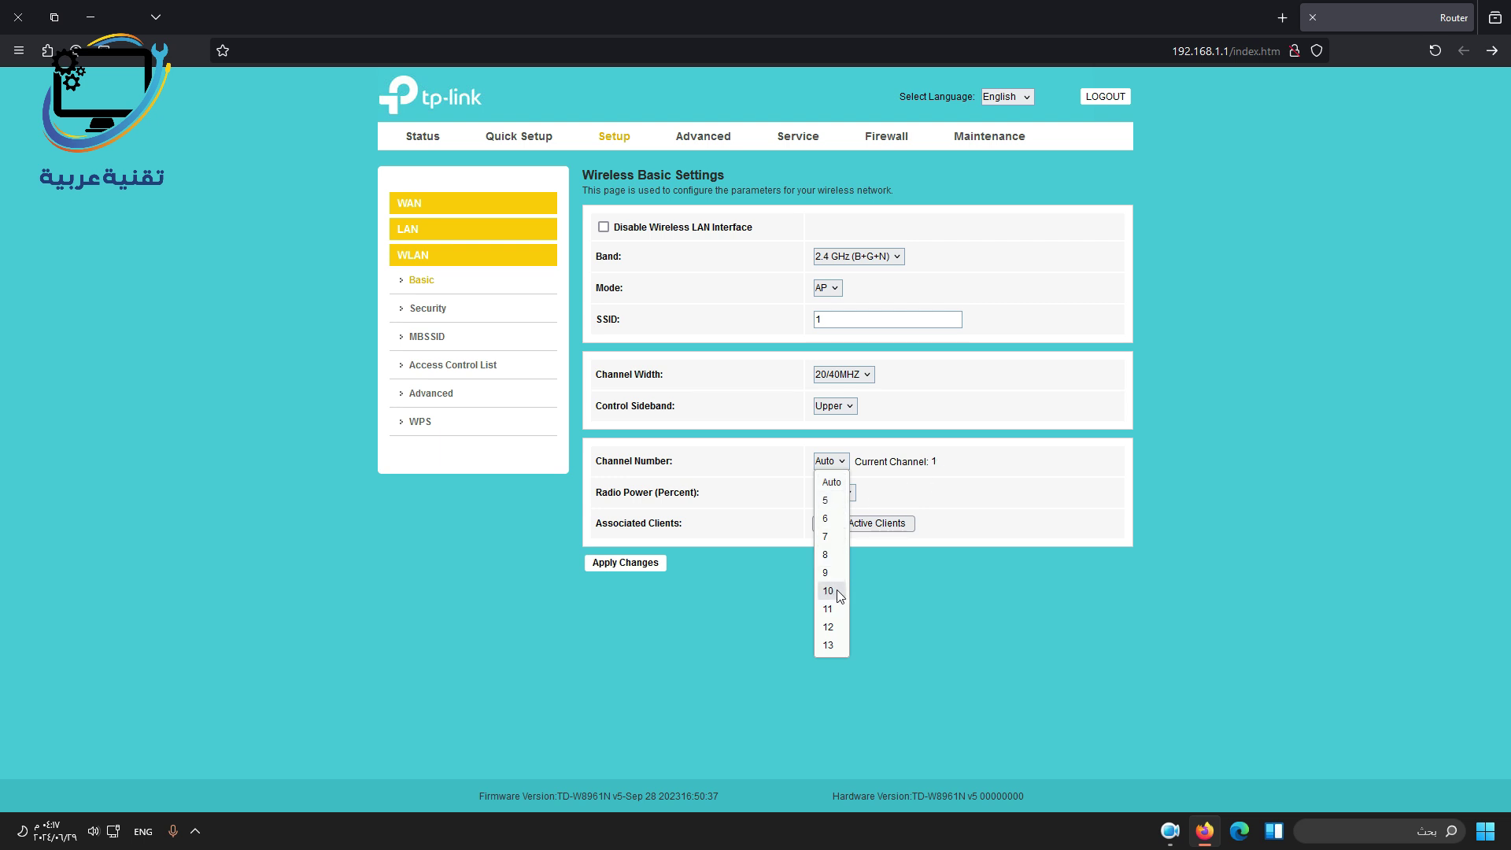
pyautogui.click(879, 581)
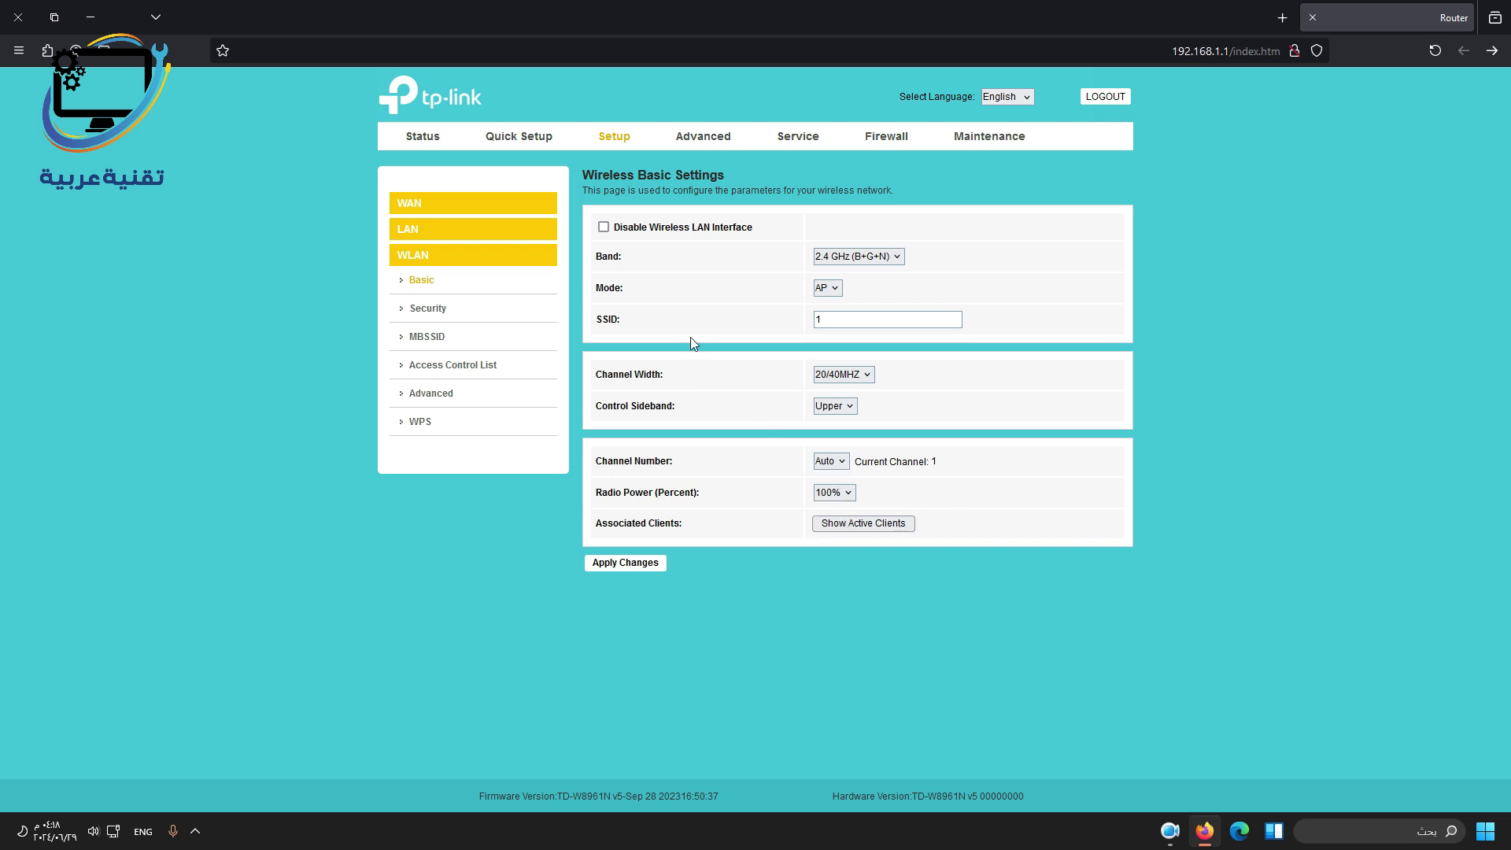
pyautogui.moveTo(621, 233); pyautogui.dragTo(775, 229)
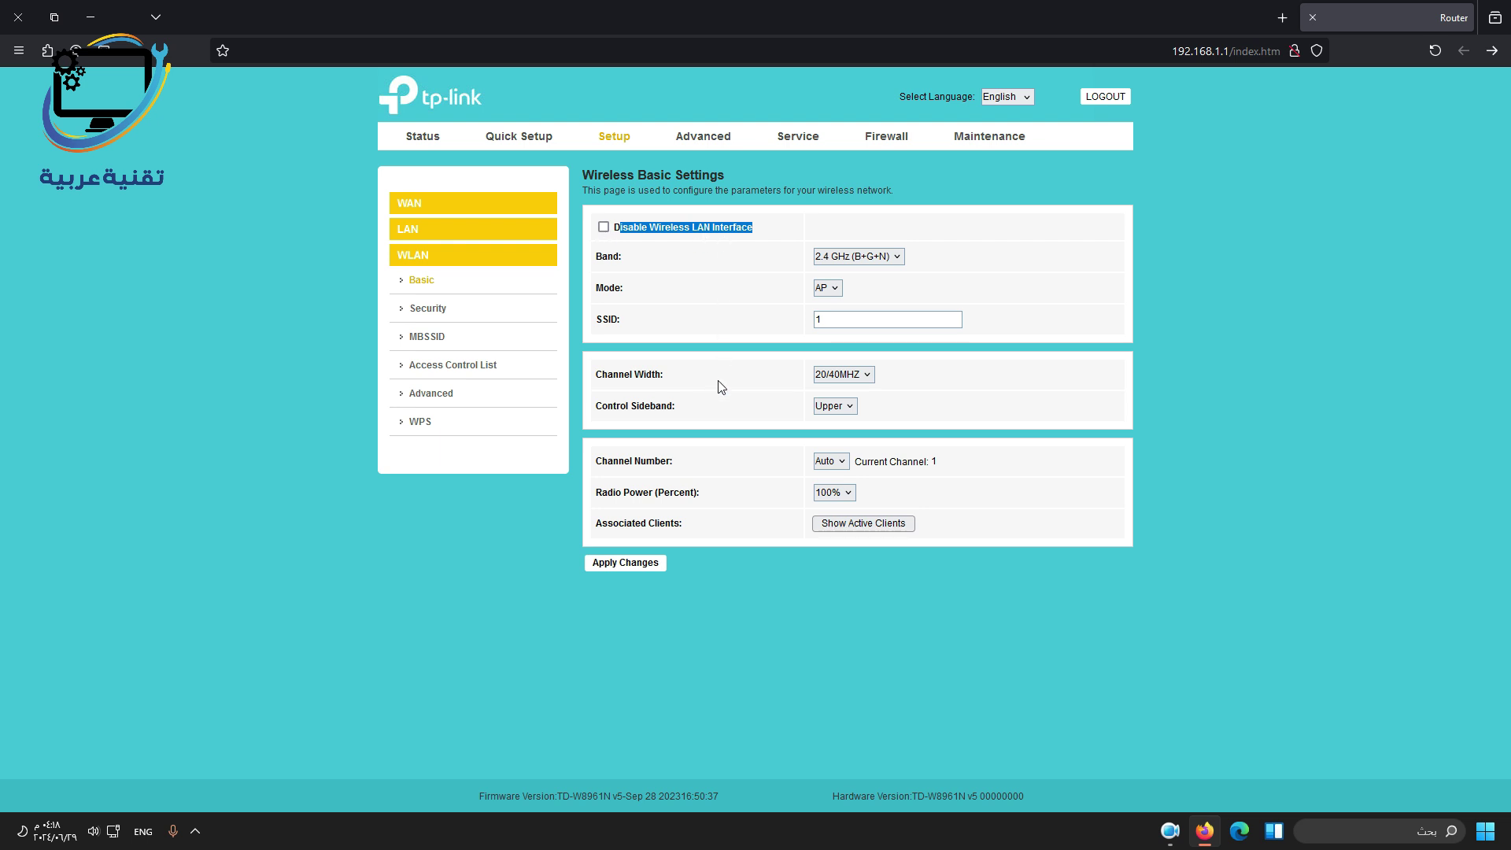
# Set the Wi-Fi encryption to WPA2 Mixed, keeping the existing pre-shared key, then open MBSSID.
pyautogui.click(431, 309)
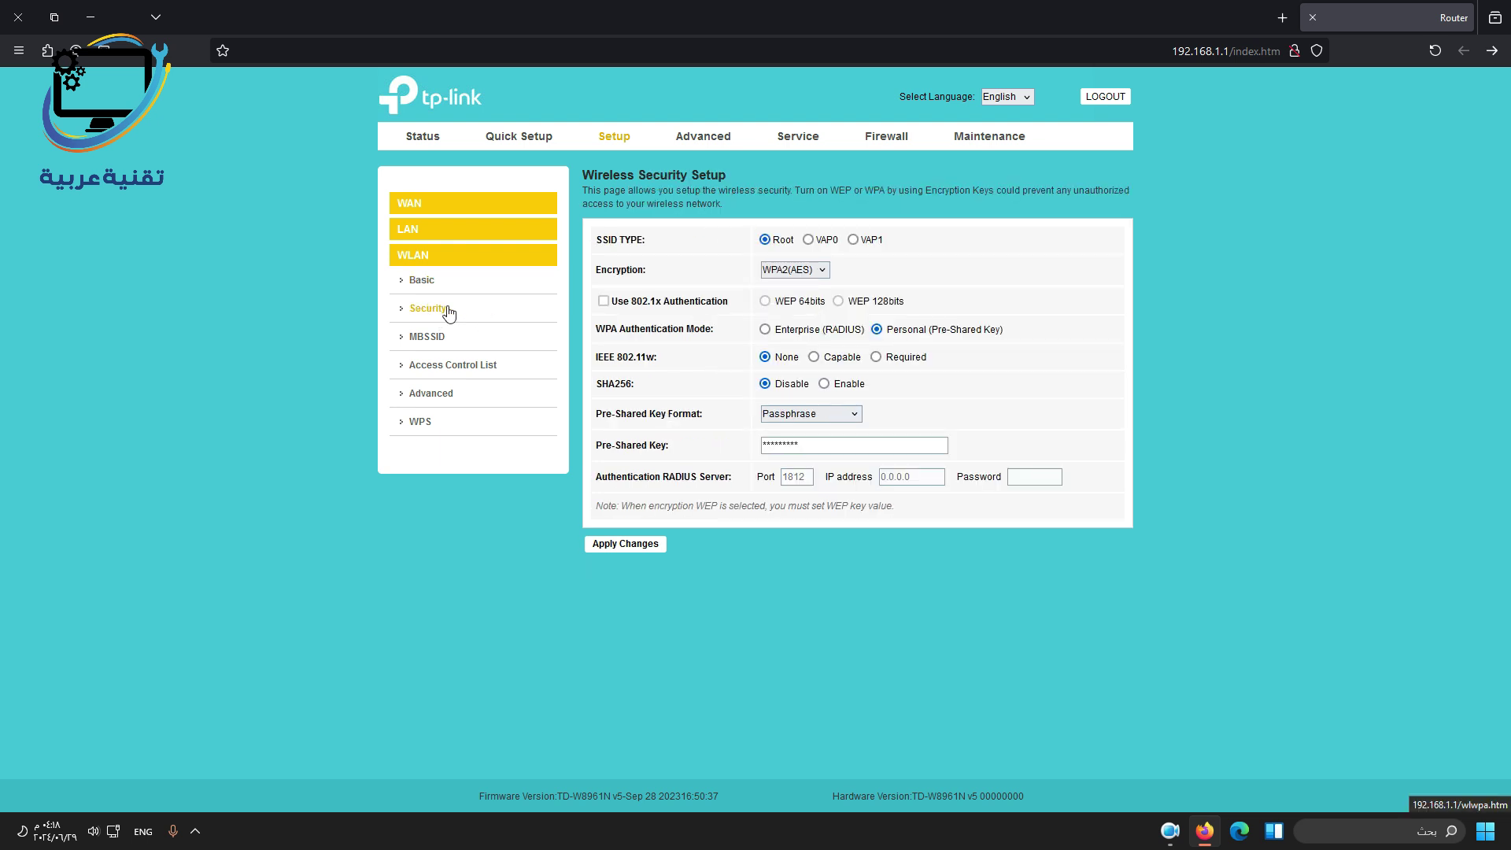
pyautogui.doubleClick(829, 451)
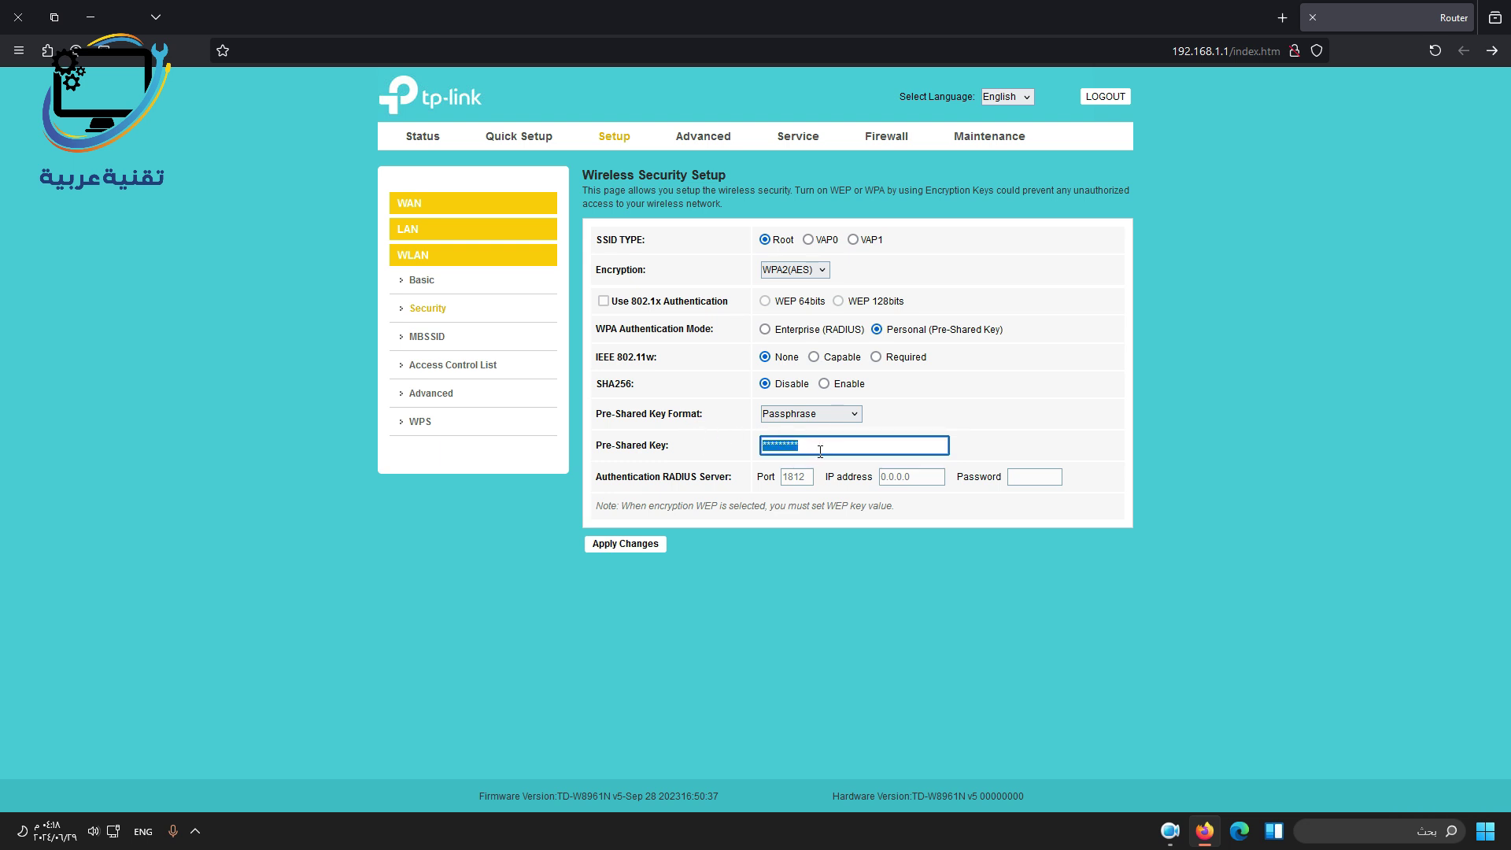
pyautogui.click(629, 283)
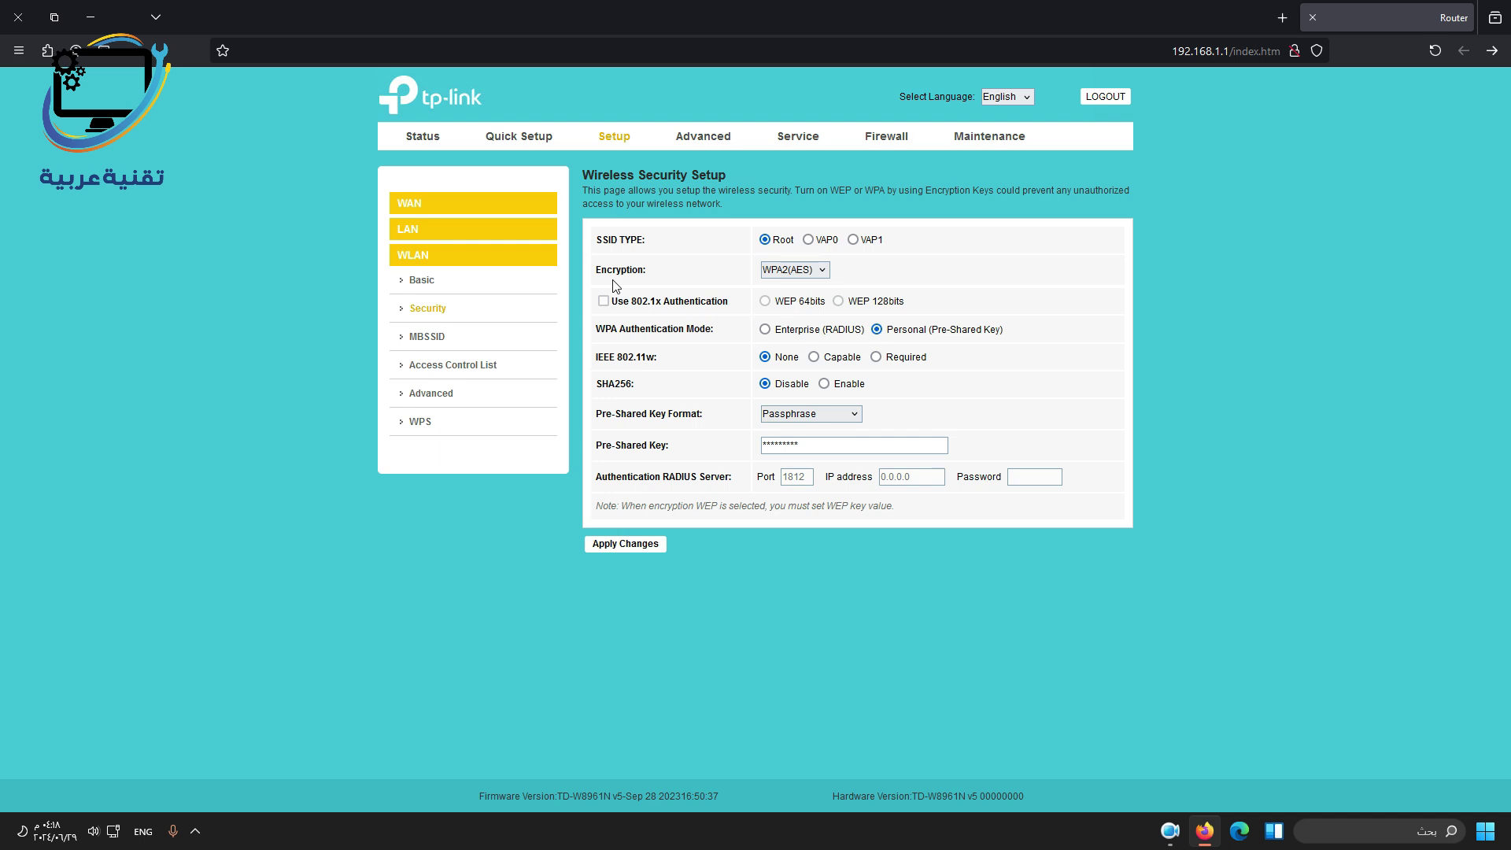
pyautogui.click(821, 274)
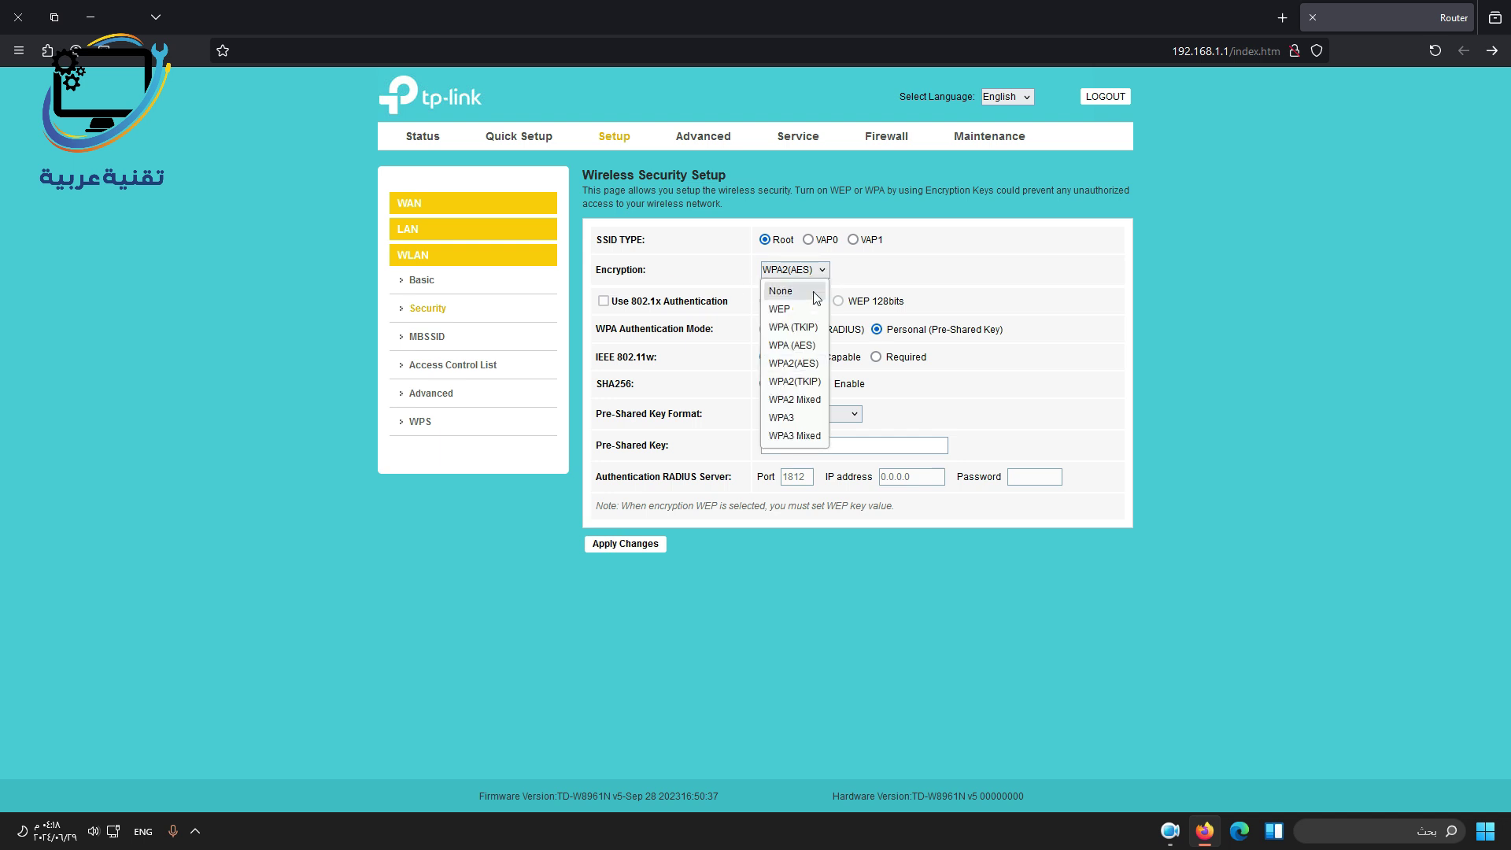
pyautogui.click(807, 403)
pyautogui.click(411, 337)
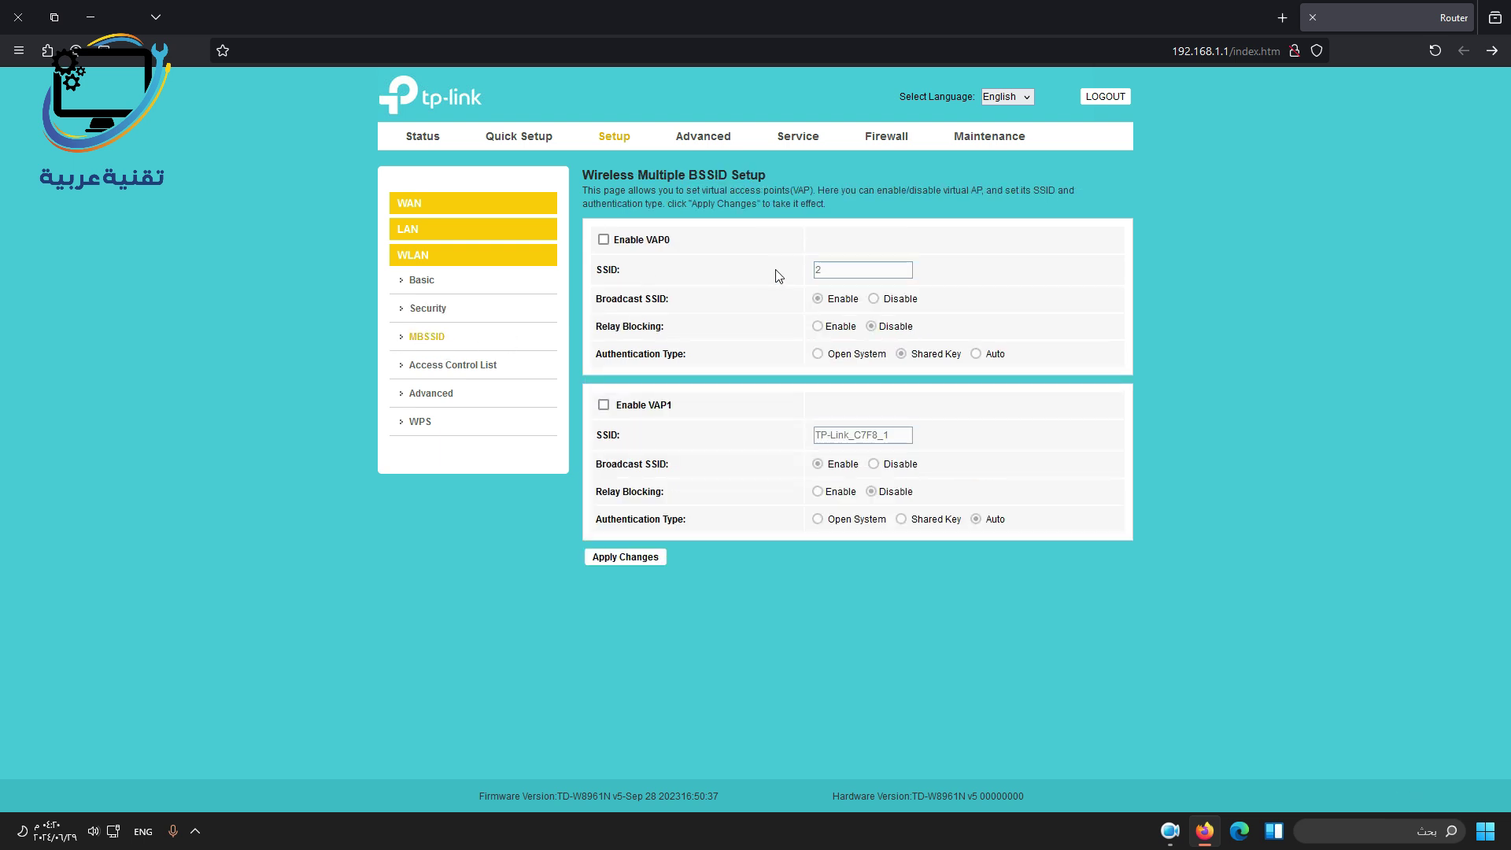
# Enable virtual access point VAP0 and select its SSID field, then open the Access Control List.
pyautogui.click(604, 240)
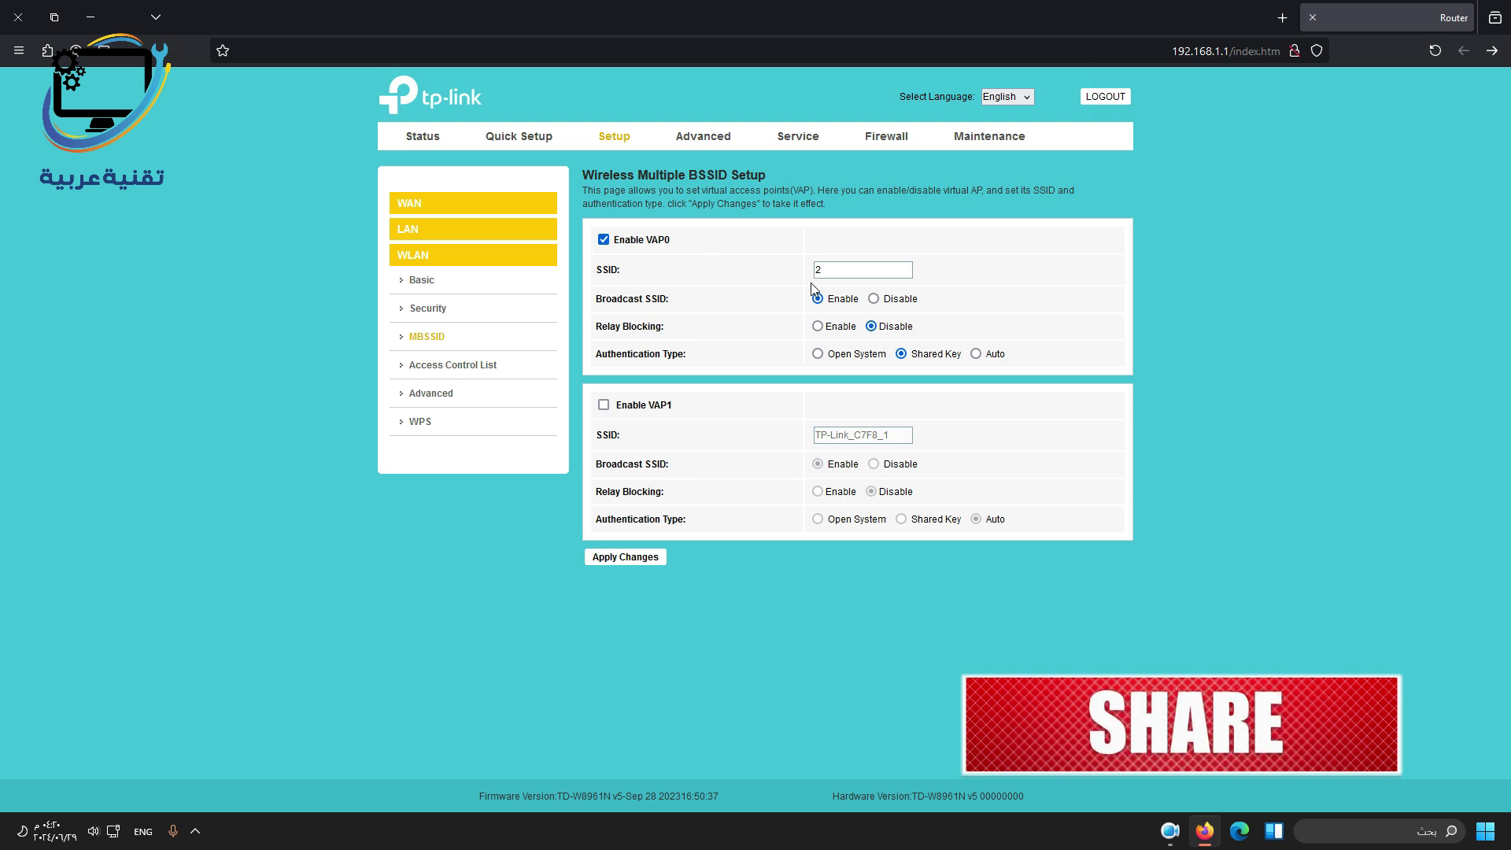
pyautogui.press('Tab')
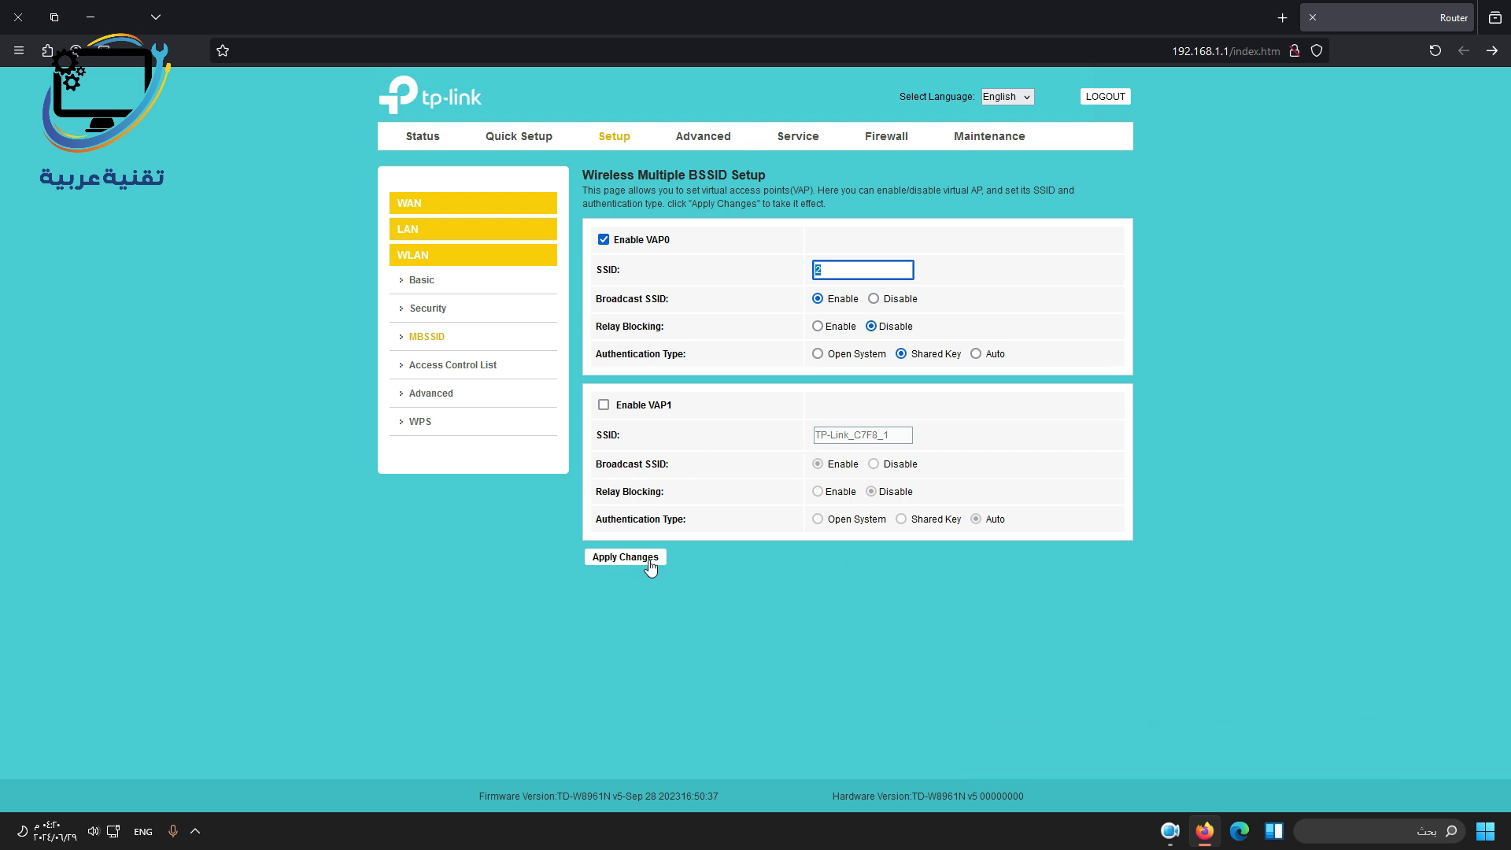
pyautogui.click(432, 367)
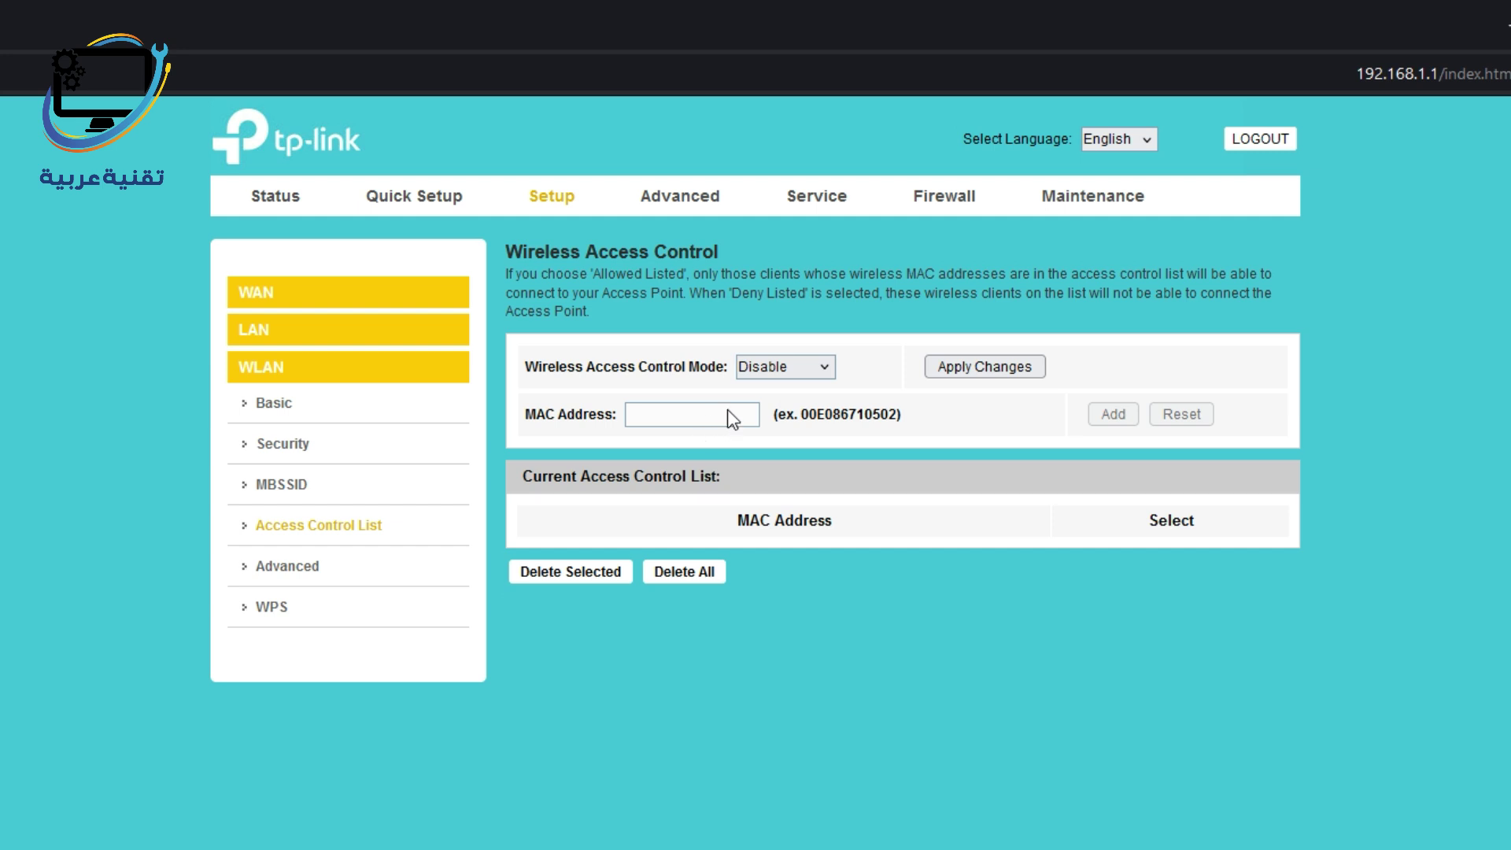
# Switch wireless access control from Allow Listed to Deny Listed, leaving the MAC address list empty.
pyautogui.click(791, 368)
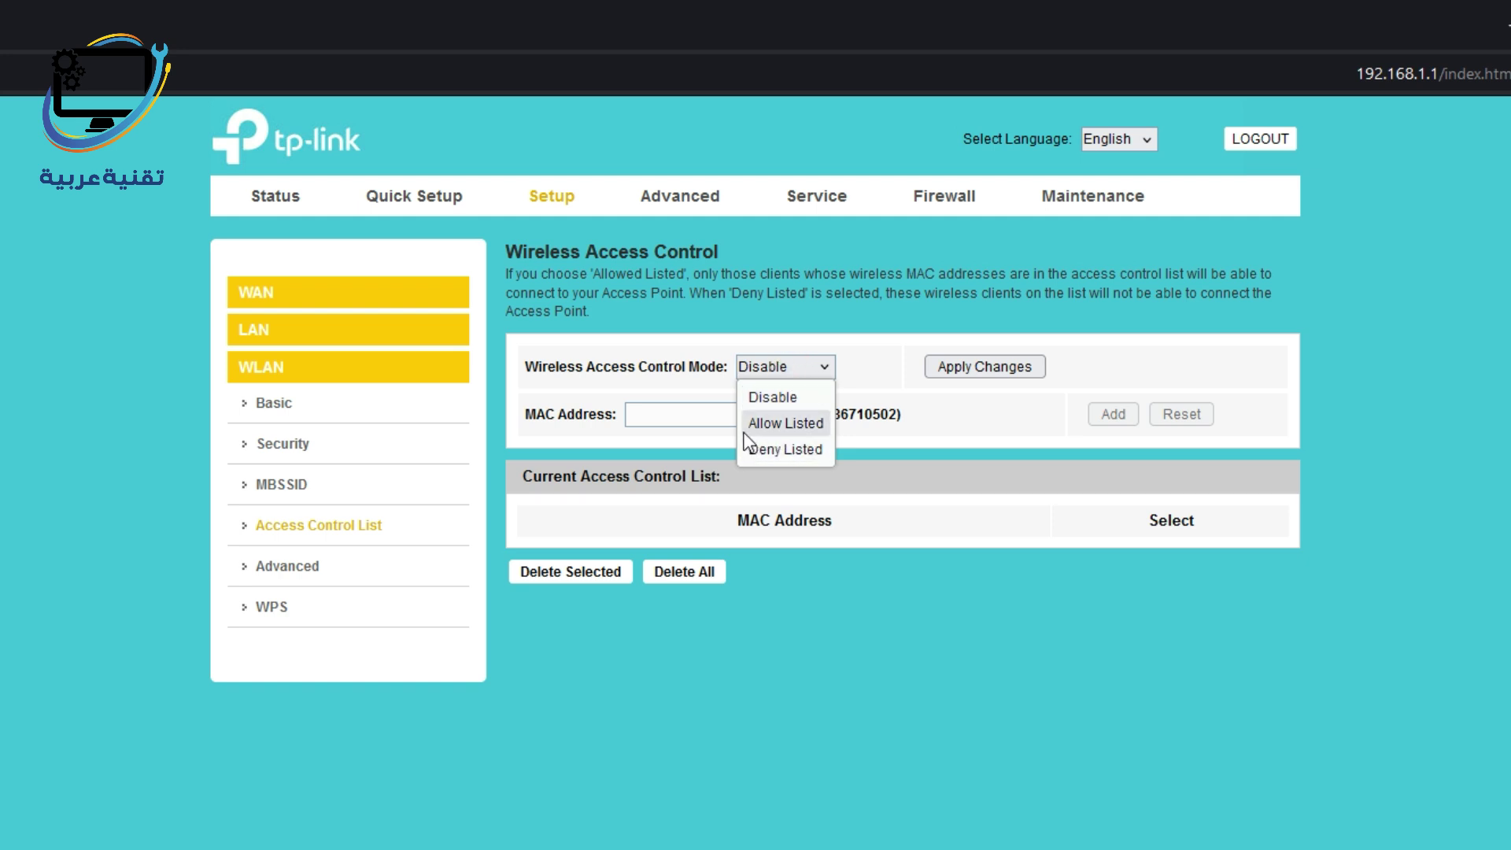
pyautogui.click(791, 425)
pyautogui.click(700, 416)
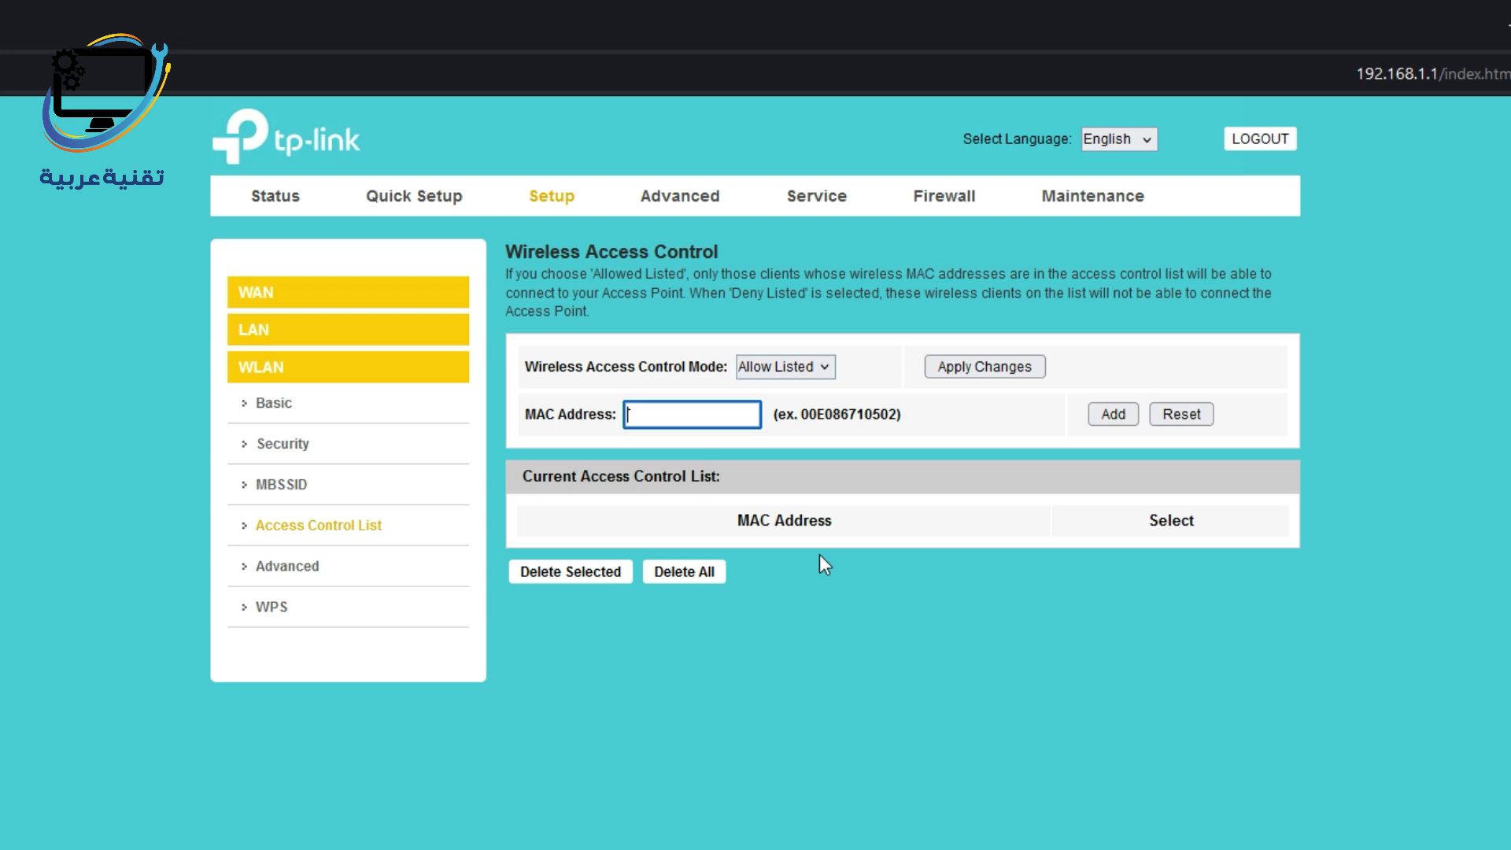
pyautogui.click(745, 449)
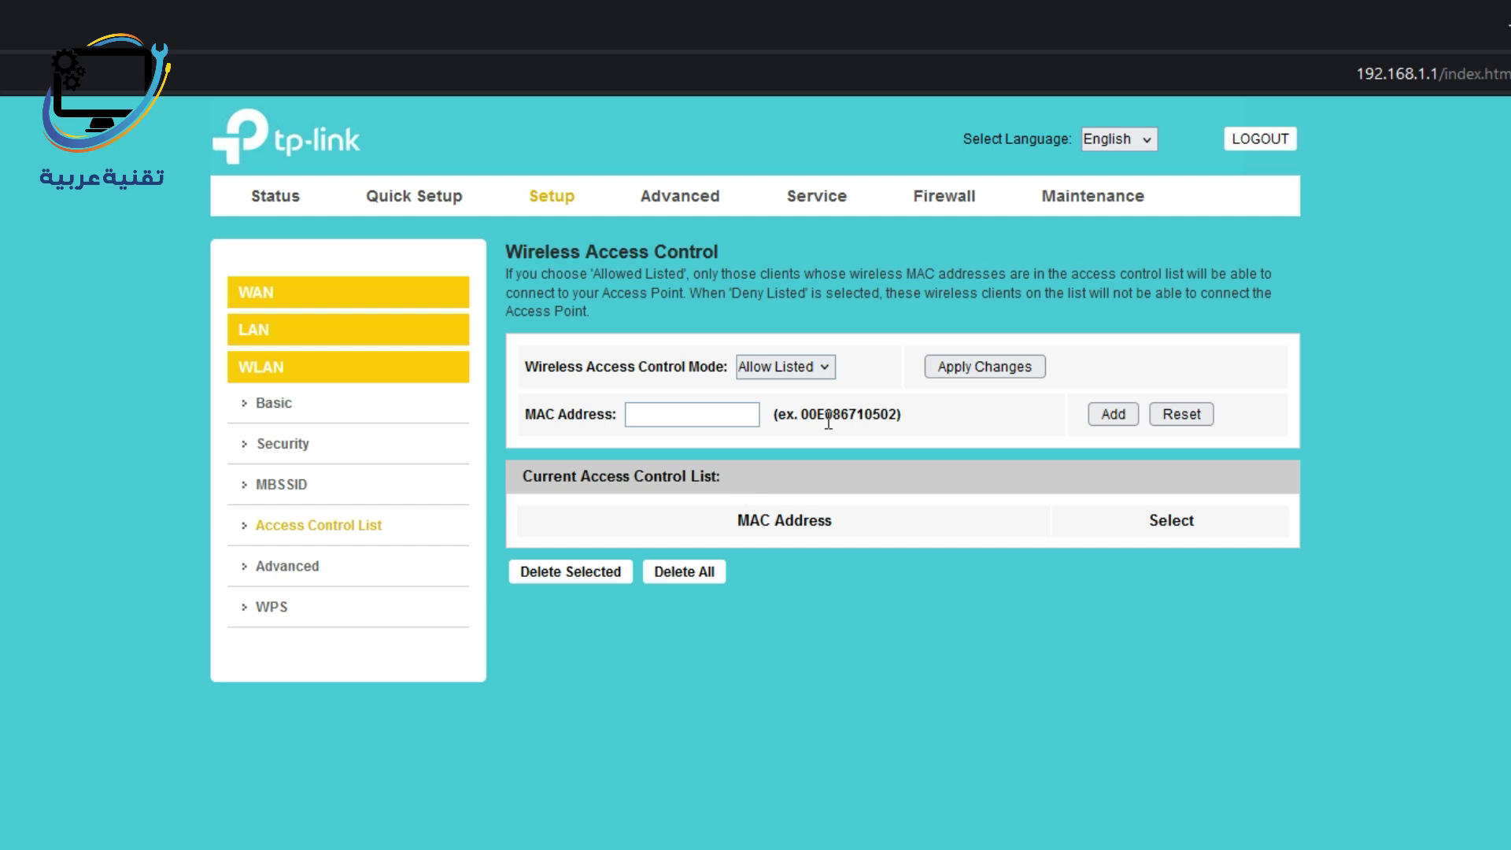
pyautogui.click(825, 369)
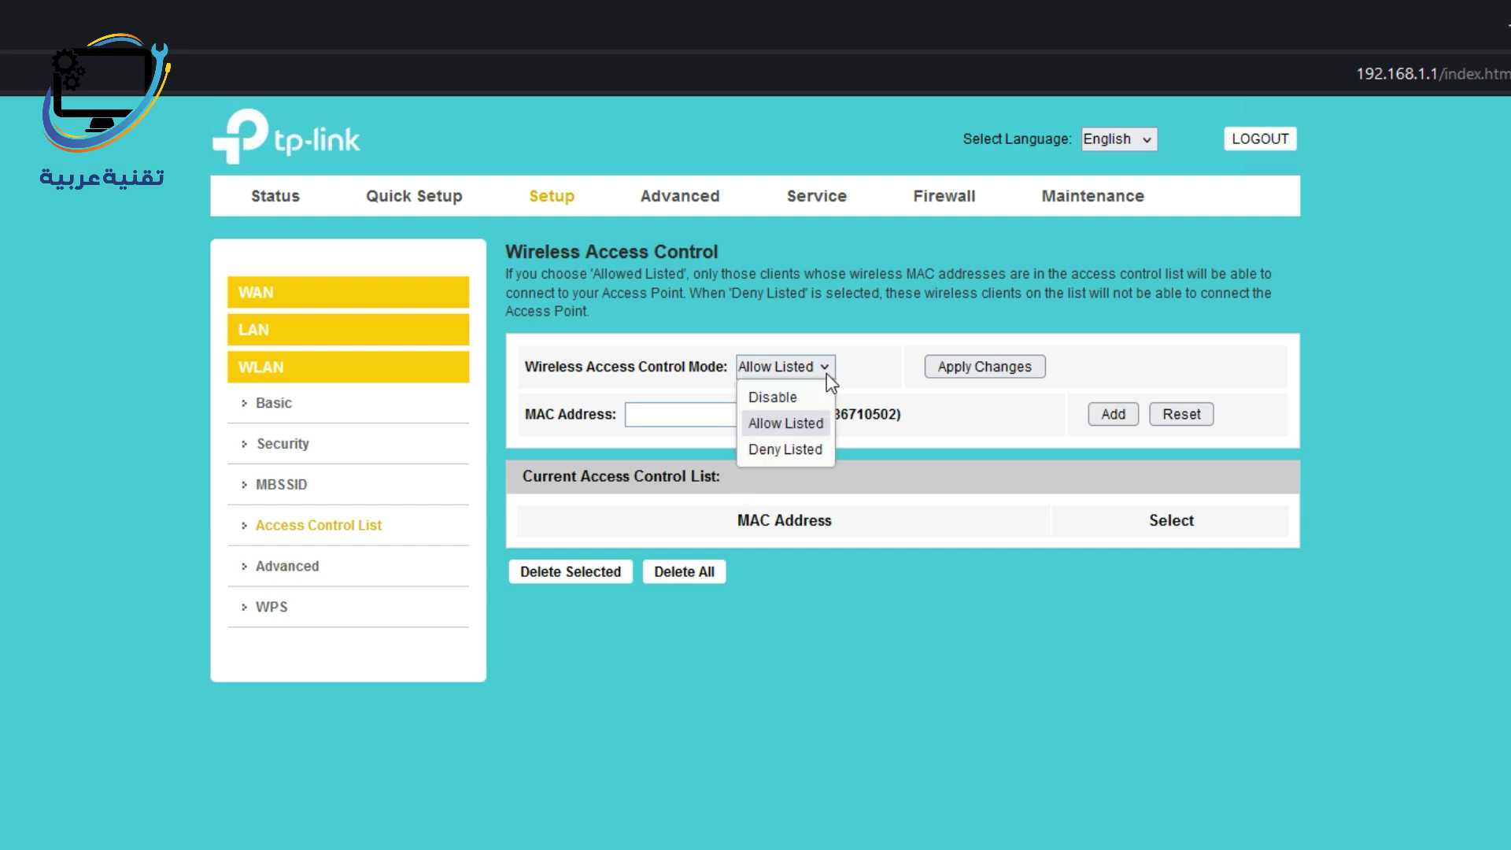
pyautogui.click(762, 456)
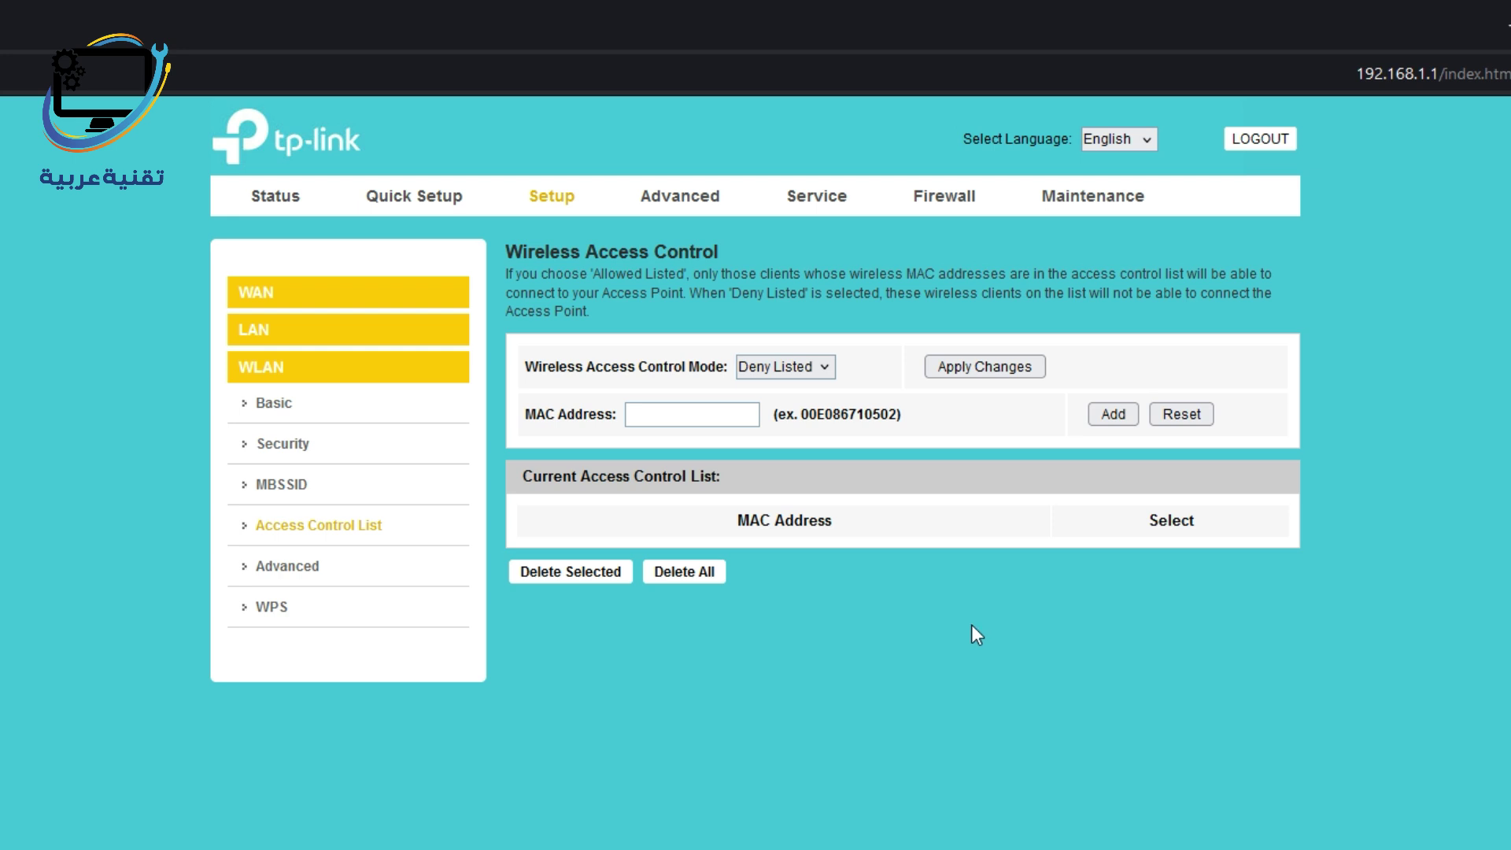
pyautogui.click(287, 566)
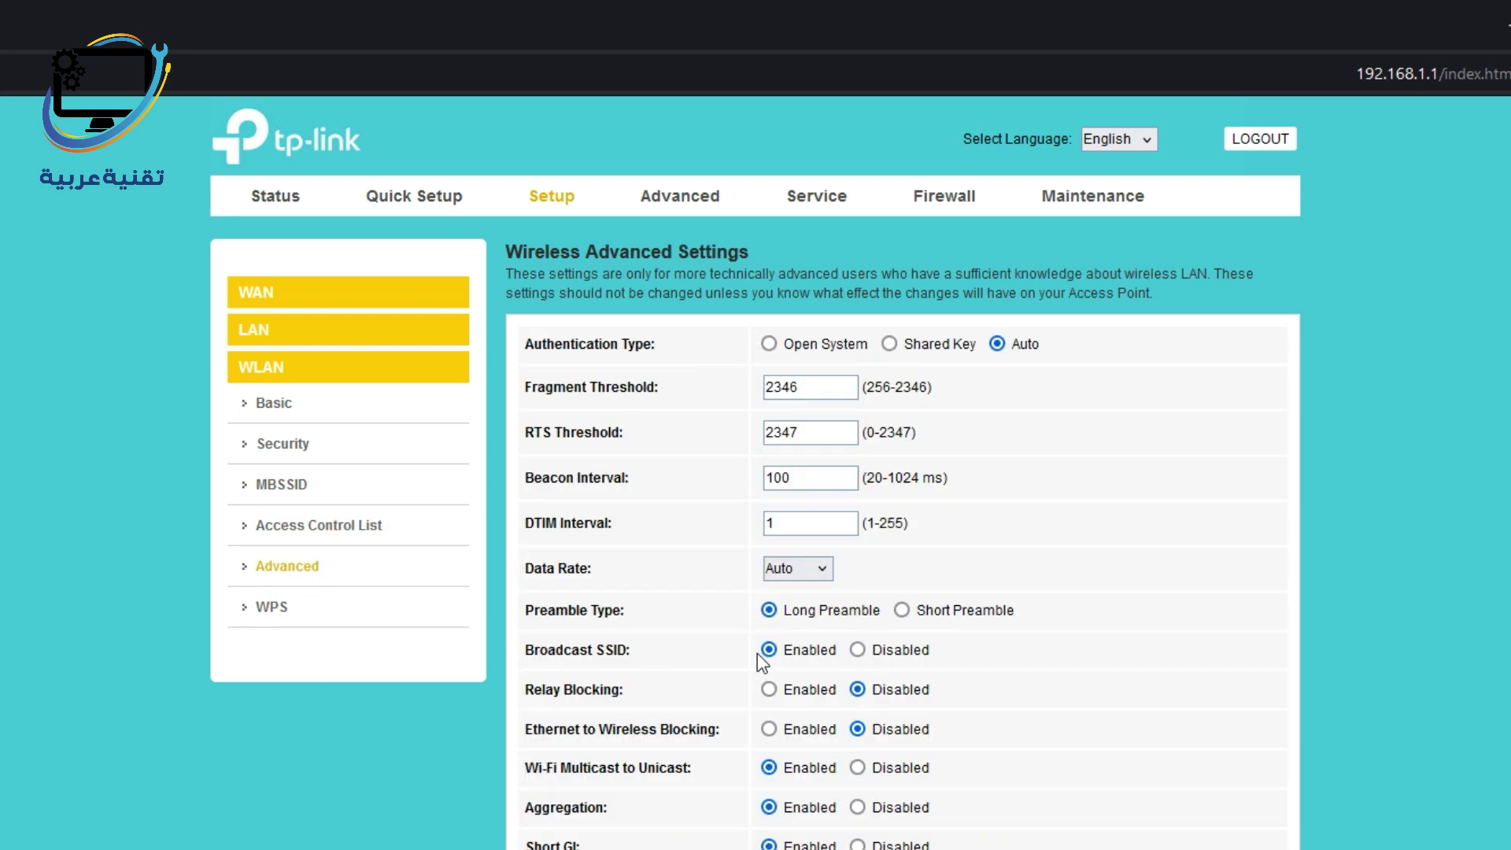
# Set Broadcast SSID to Disabled and tick Disable WPS on the Wi-Fi Protected Setup page.
pyautogui.moveTo(539, 650); pyautogui.dragTo(675, 658)
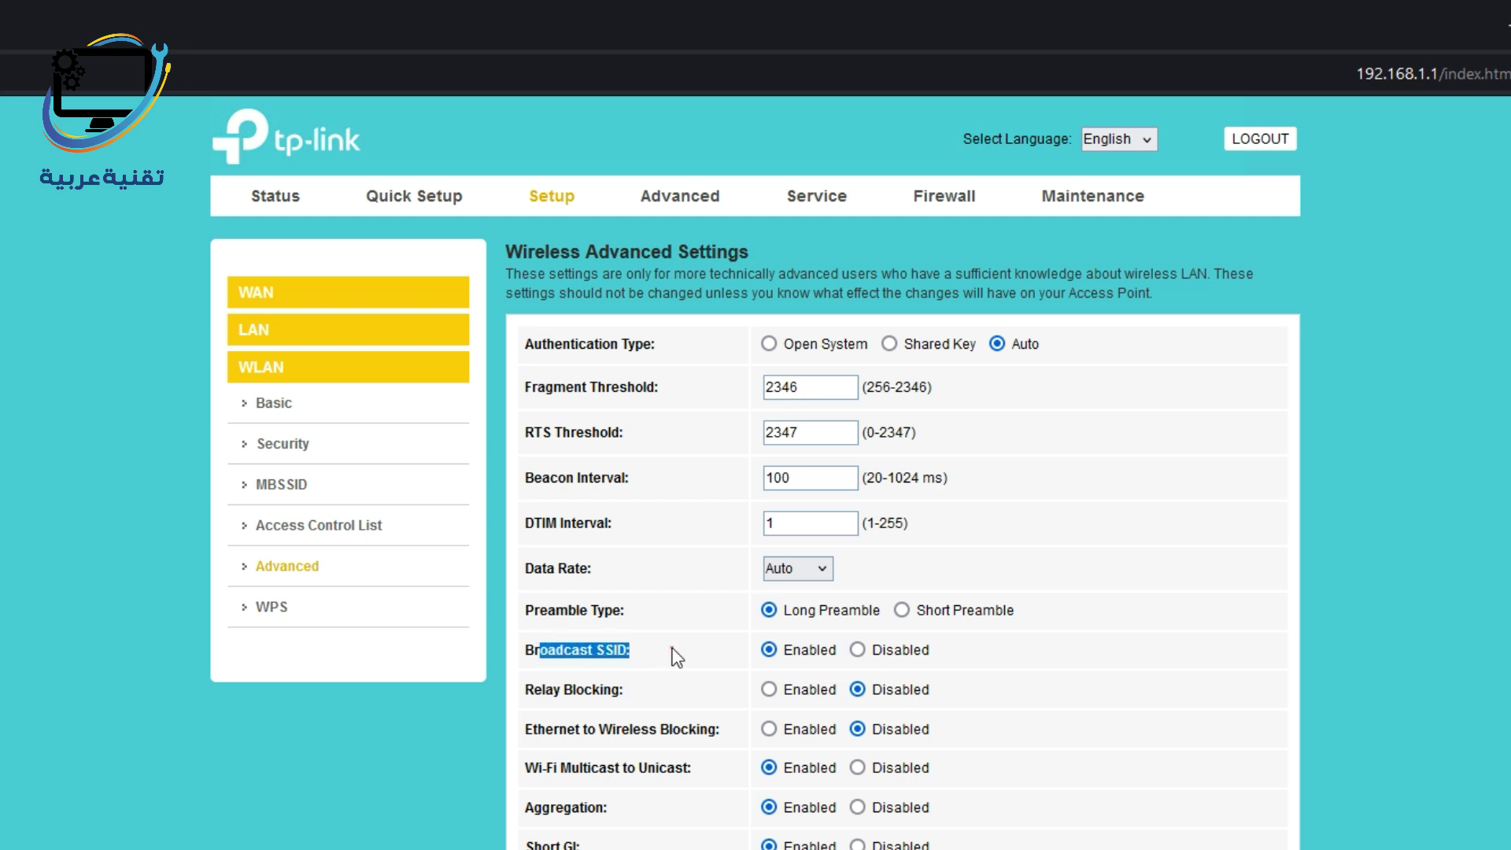
pyautogui.click(558, 651)
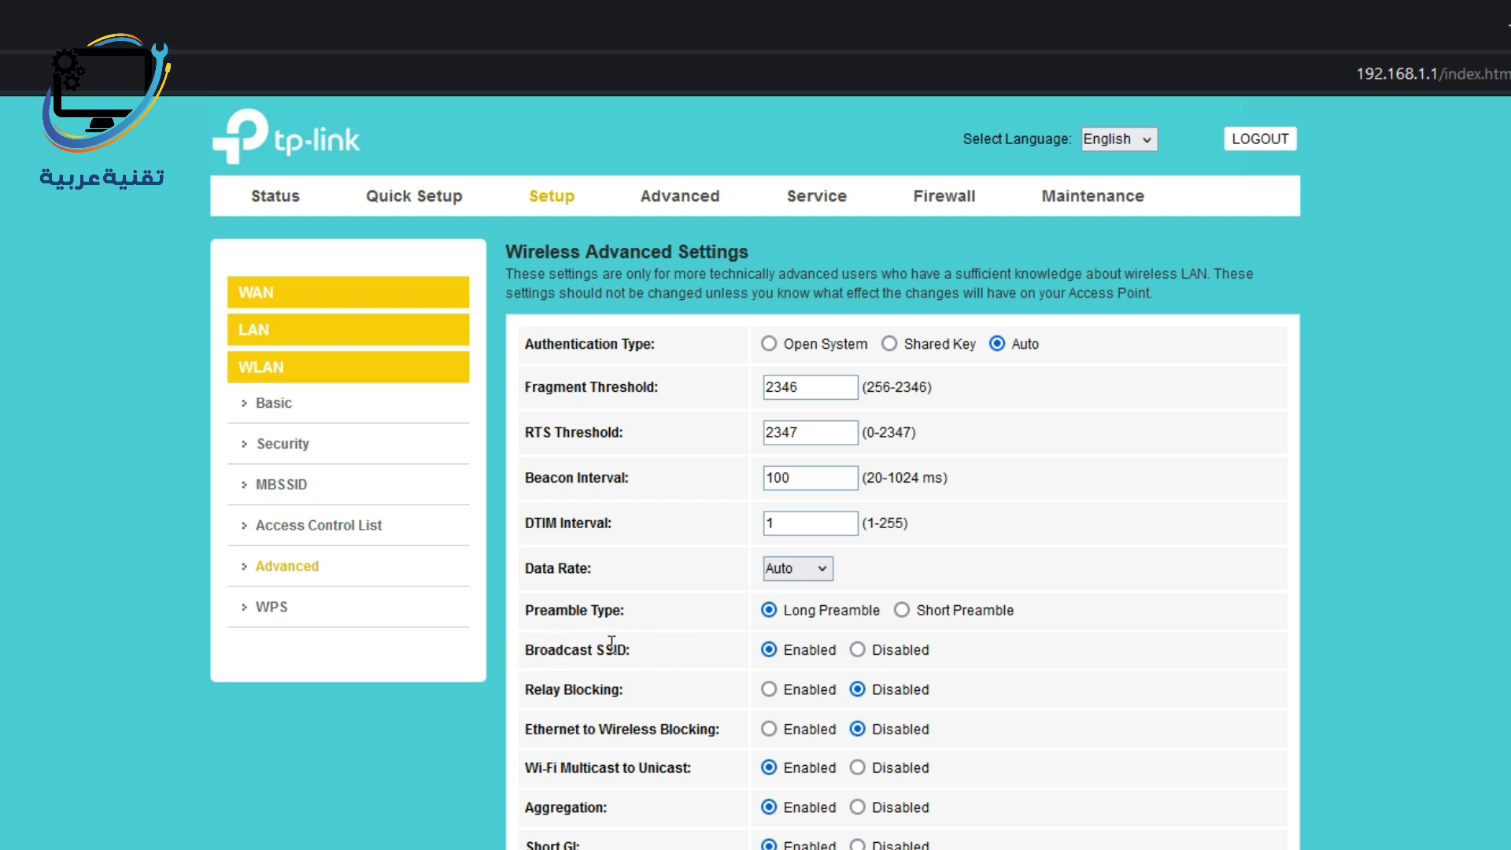
pyautogui.click(856, 650)
pyautogui.click(271, 607)
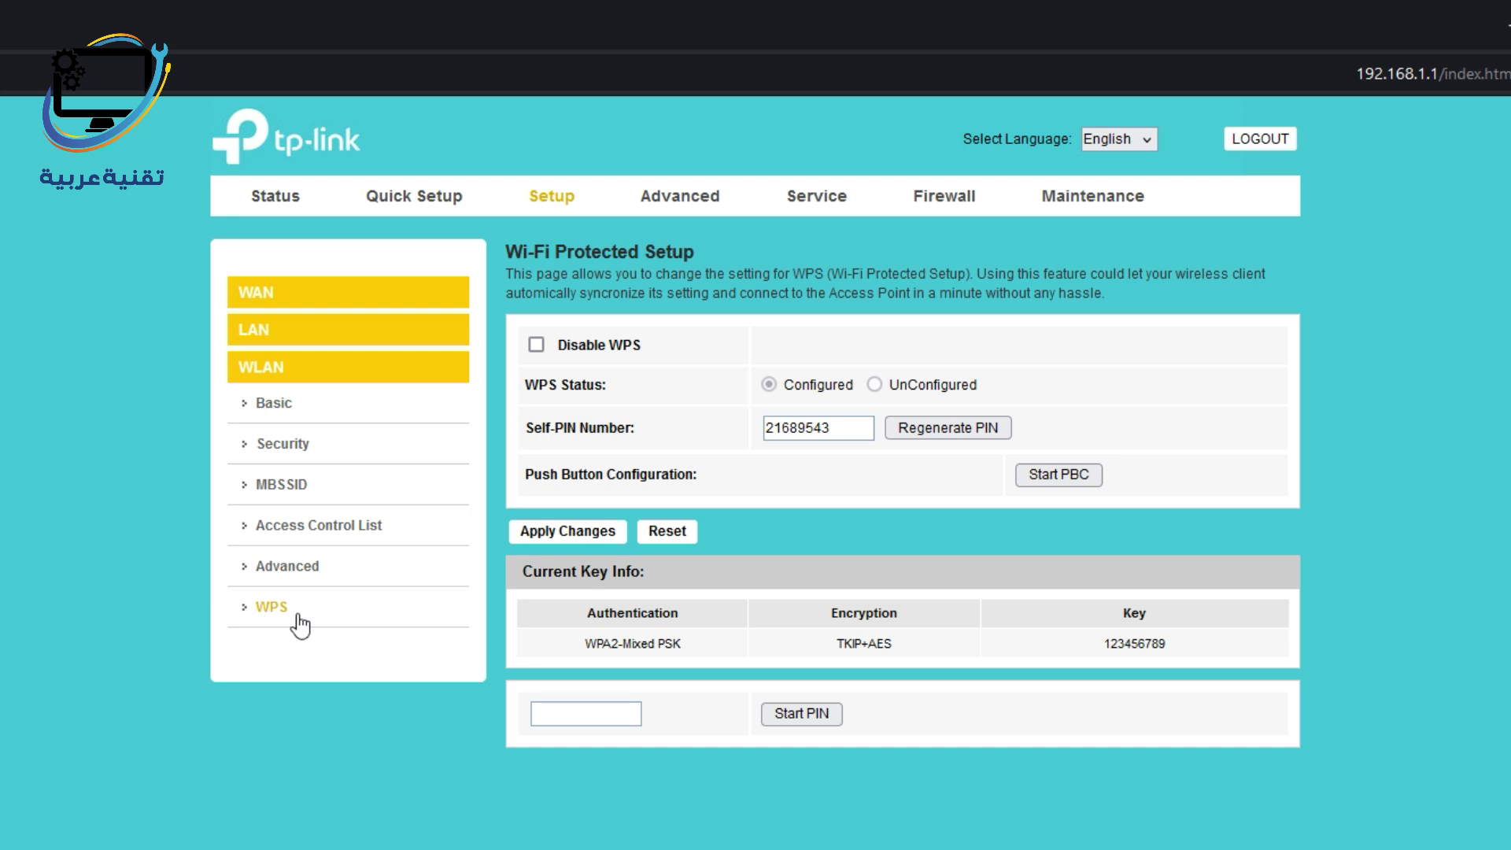
pyautogui.click(536, 344)
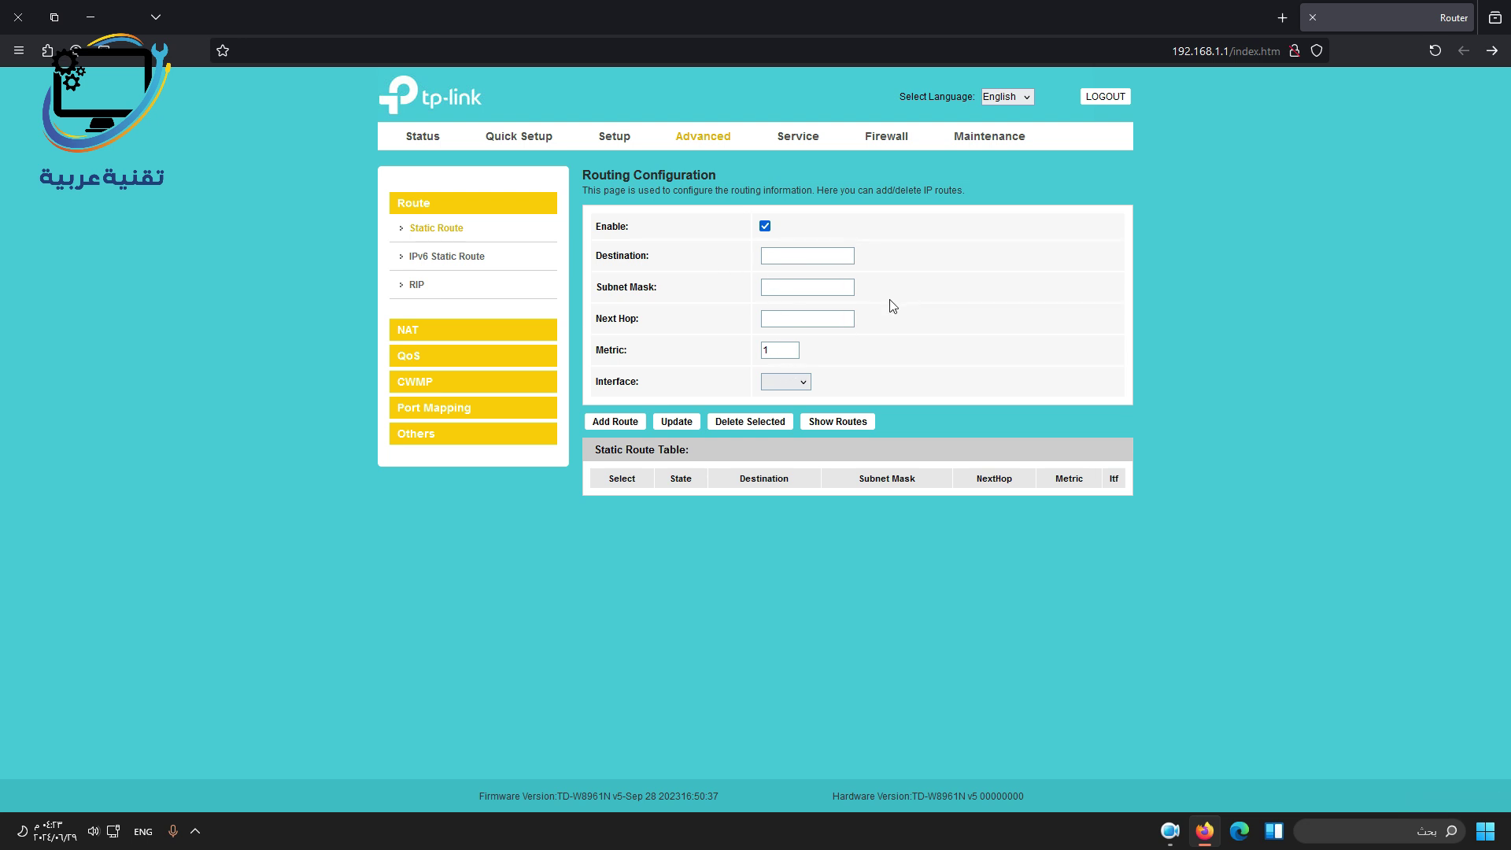
# Open the Service section to review the UPnP settings.
pyautogui.click(795, 139)
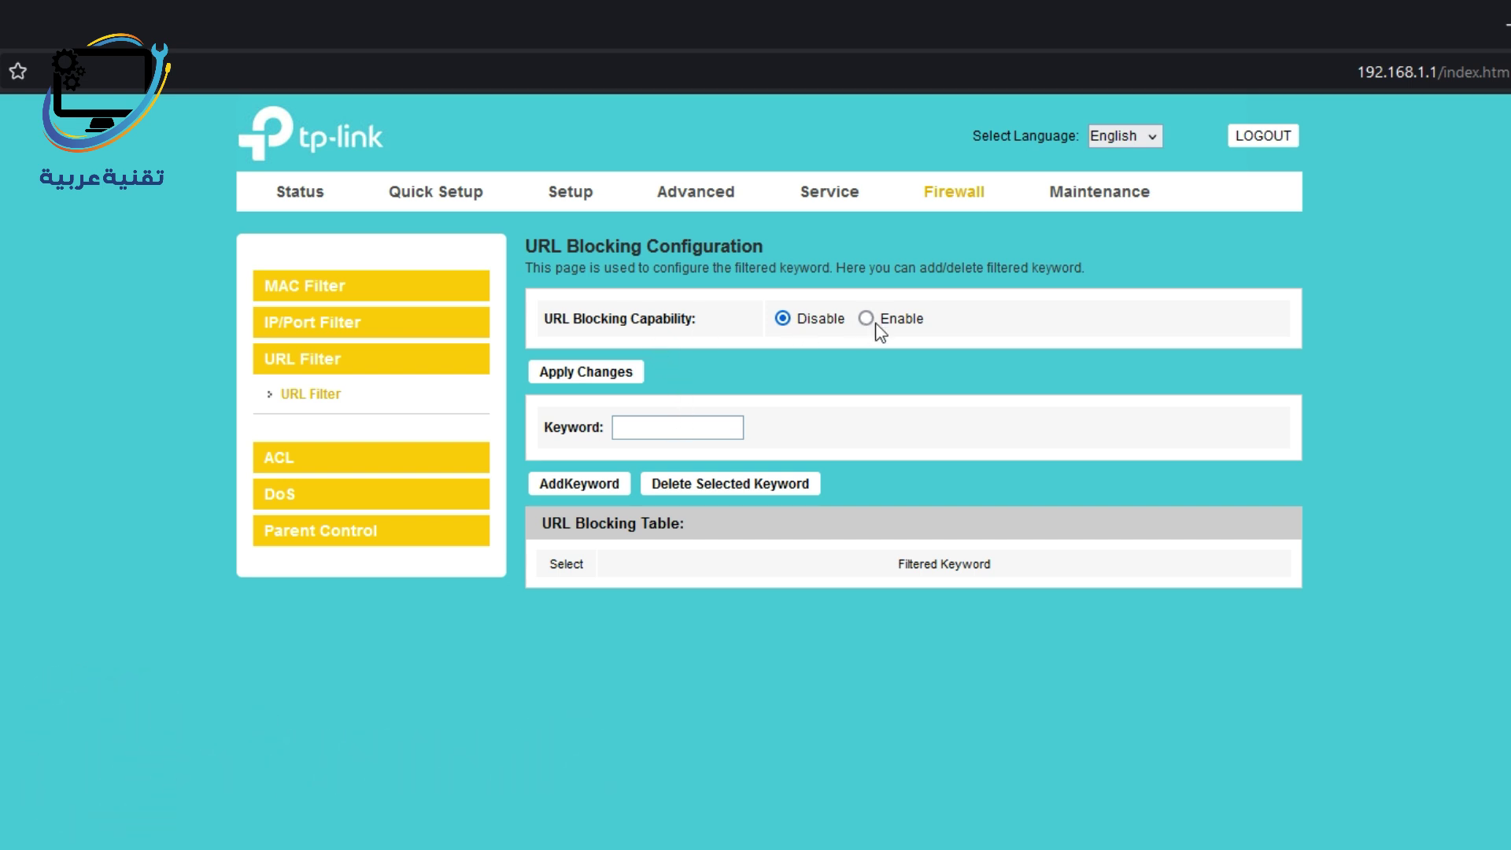
# Look over the URL blocking option, then go to the Maintenance firmware upgrade page.
pyautogui.moveTo(880, 318); pyautogui.dragTo(1093, 323)
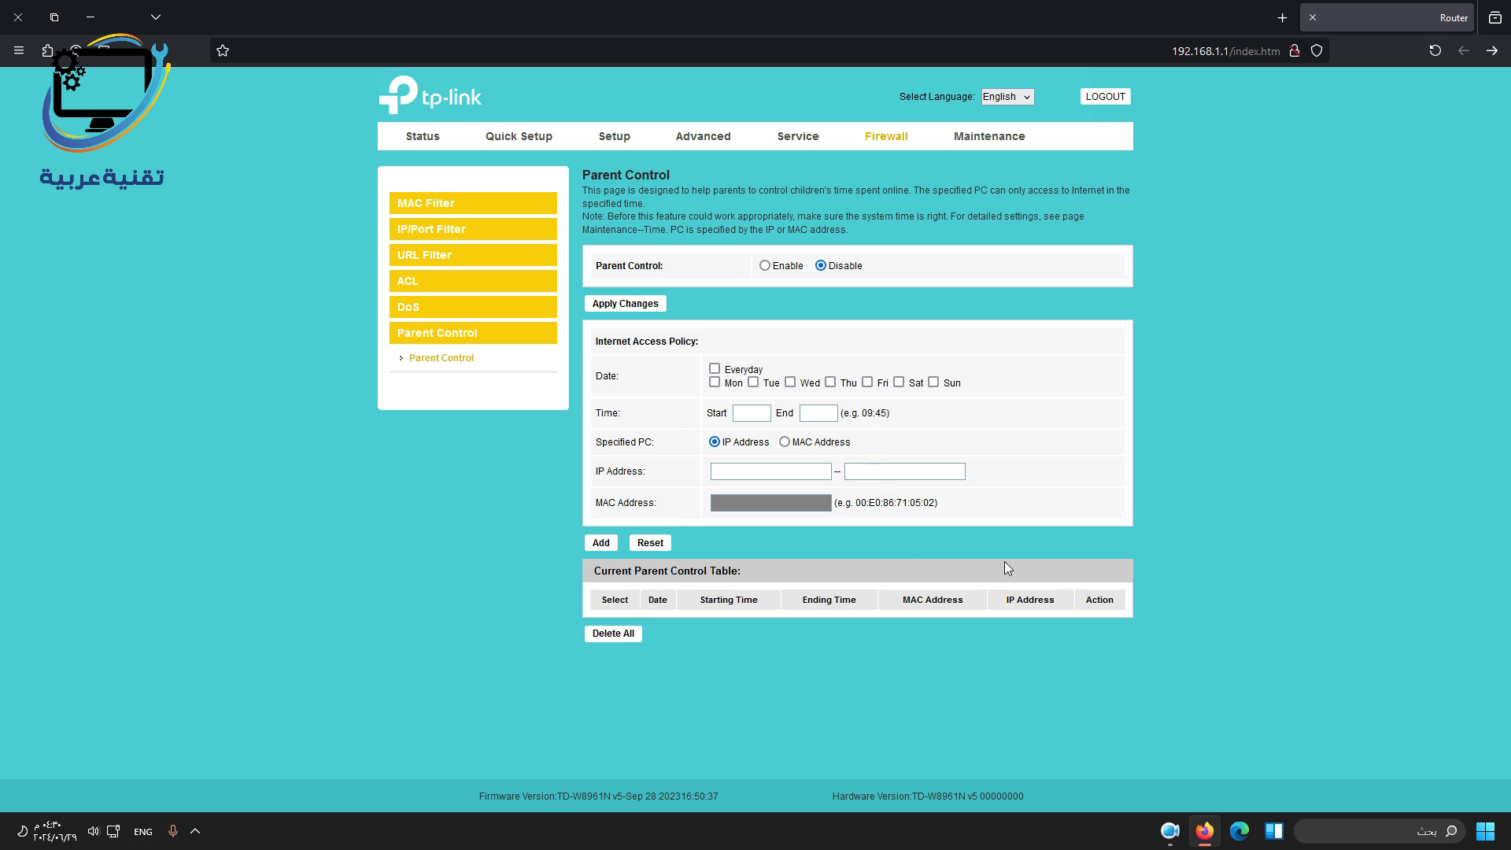
pyautogui.click(990, 142)
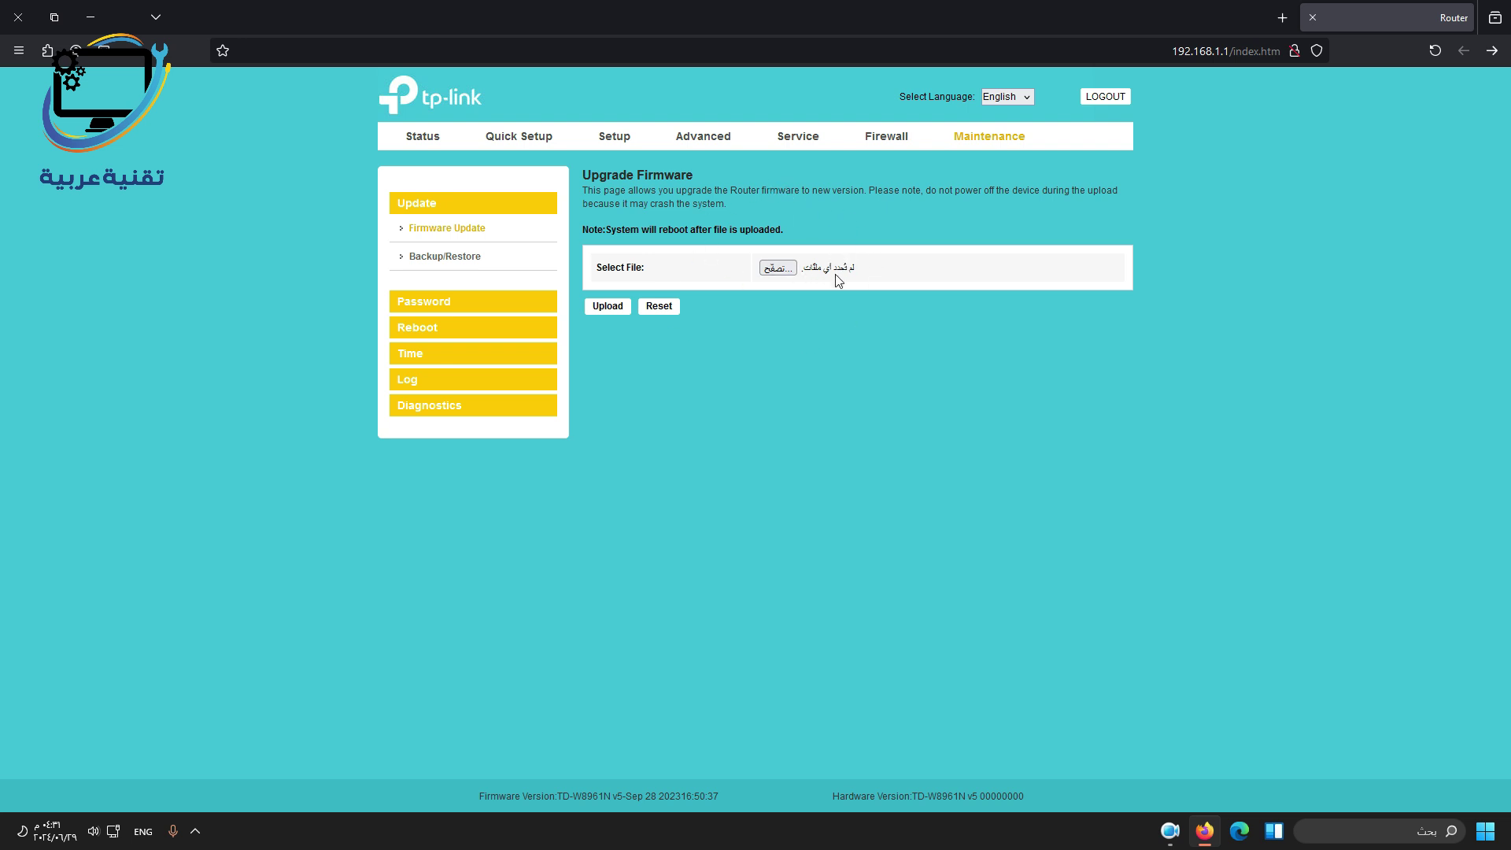
# Browse Backup/Restore, the admin user account and ping diagnostics, ending on ADSL Diagnostic.
pyautogui.click(429, 260)
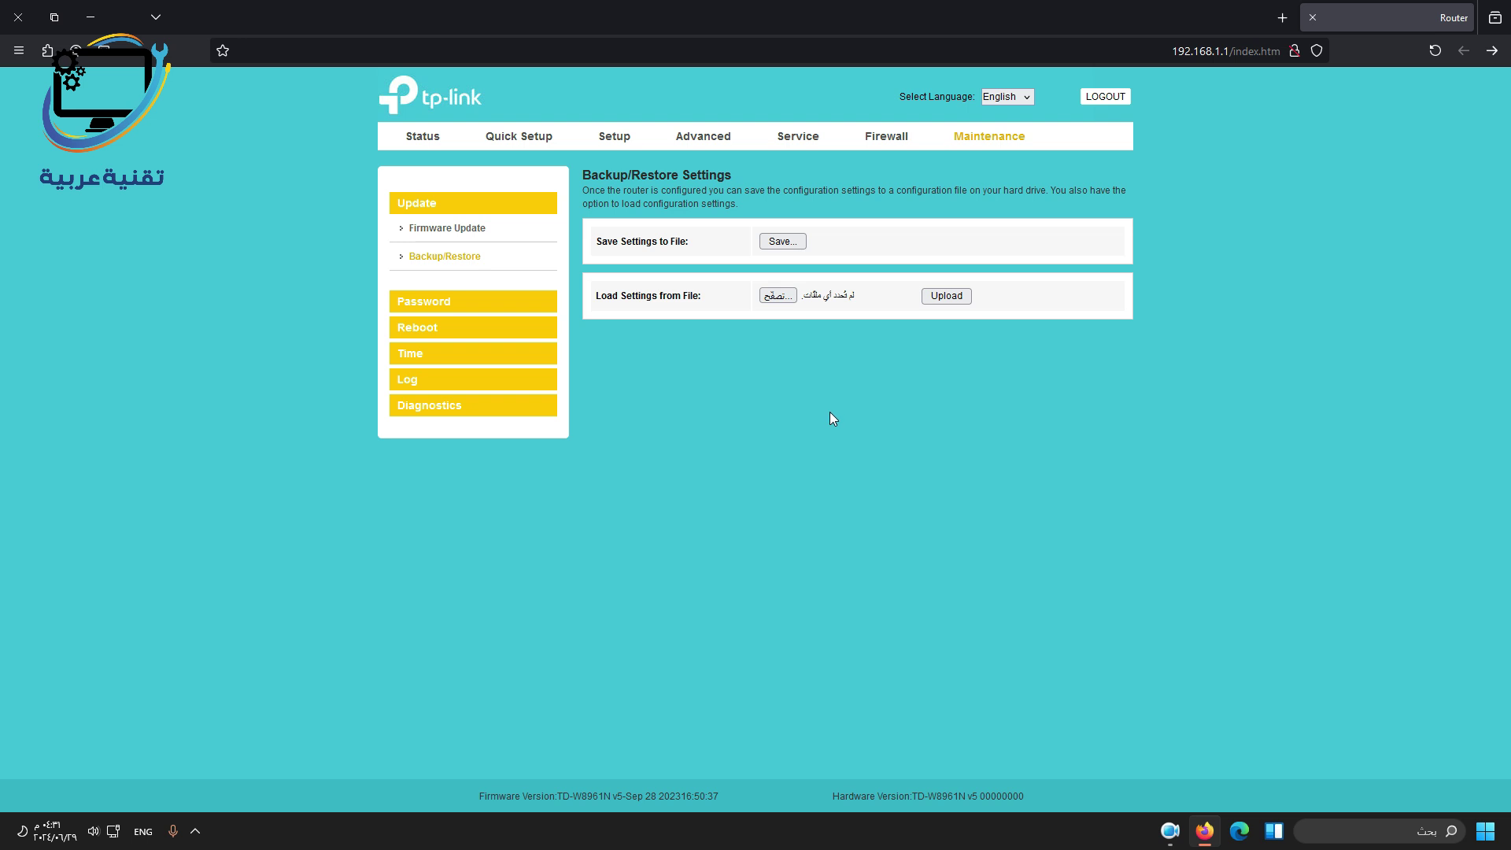
pyautogui.click(503, 301)
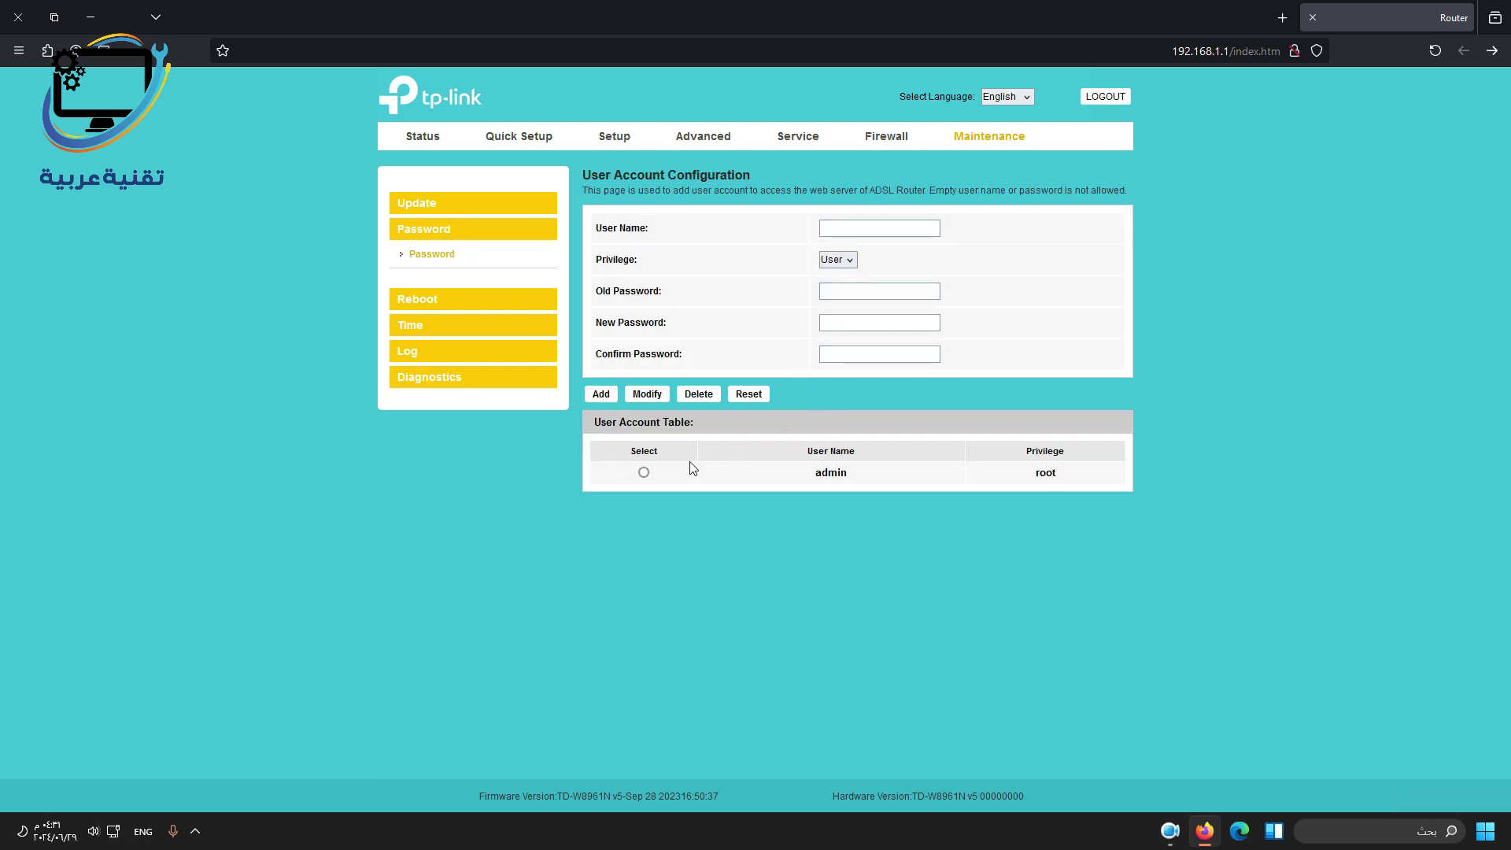
pyautogui.click(644, 473)
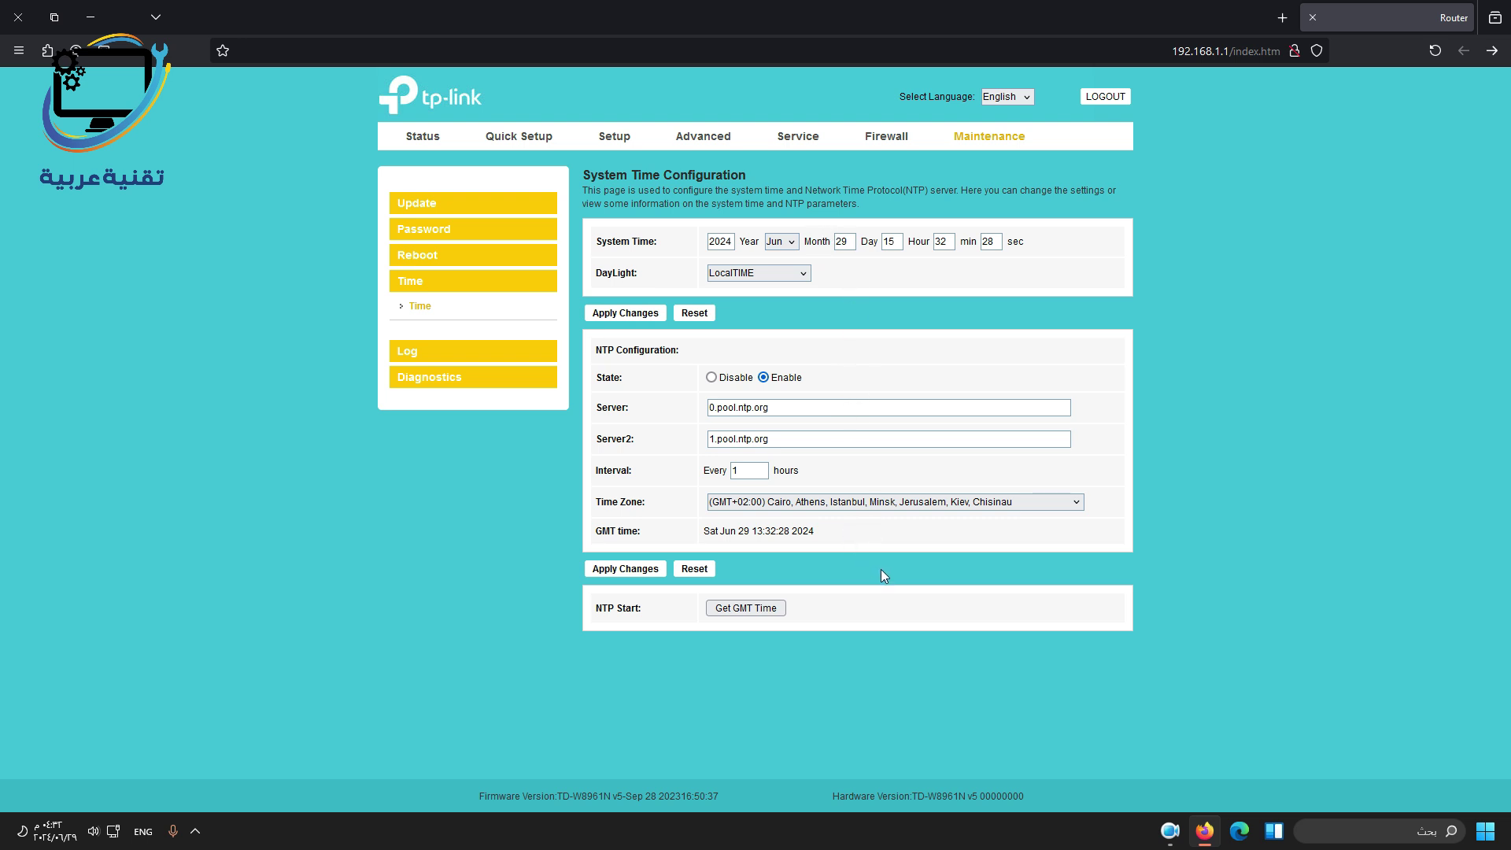
pyautogui.click(434, 377)
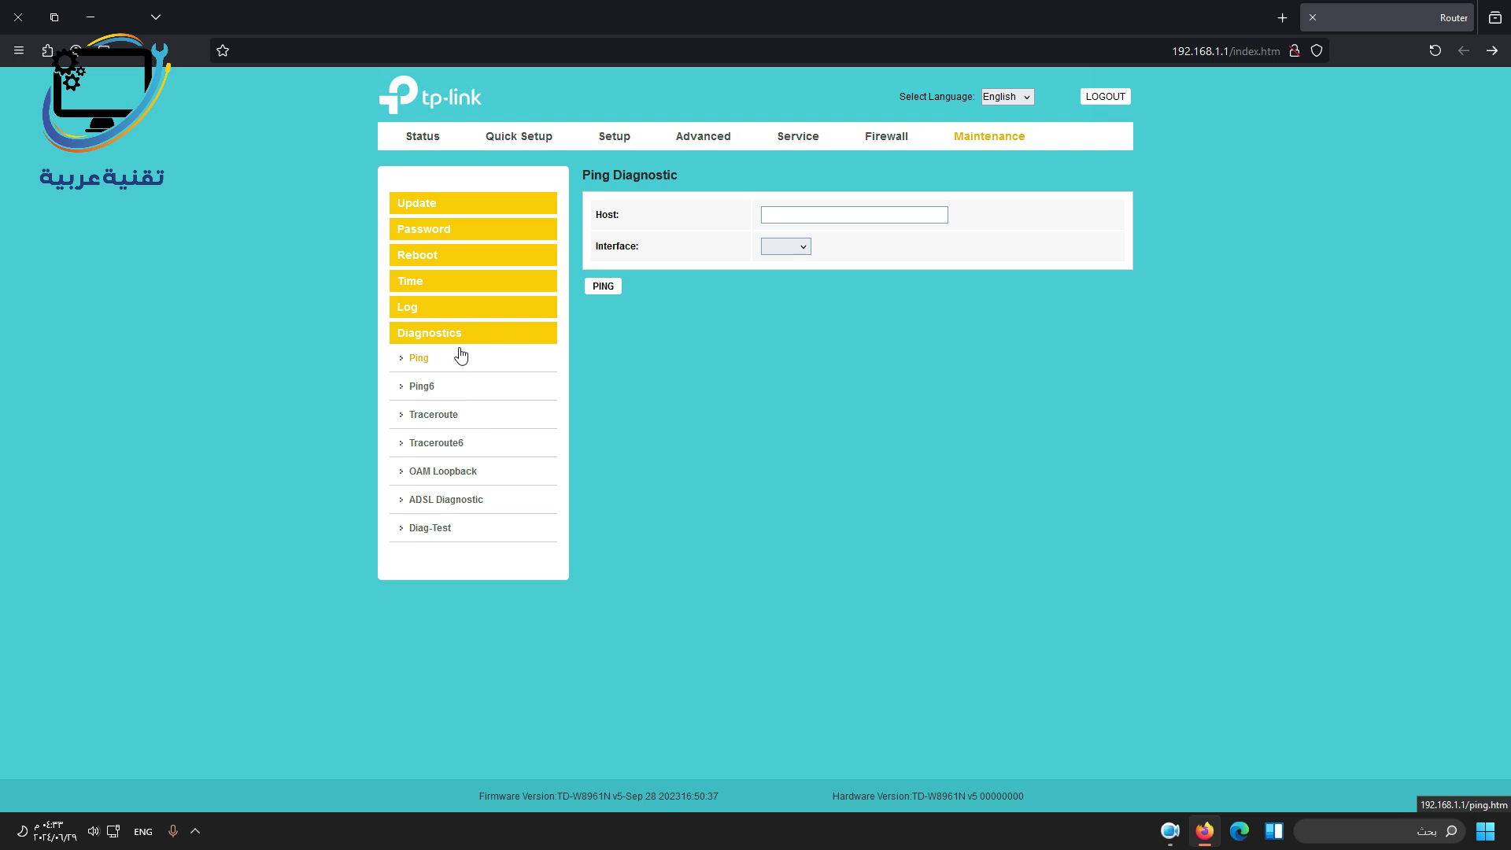
pyautogui.click(465, 504)
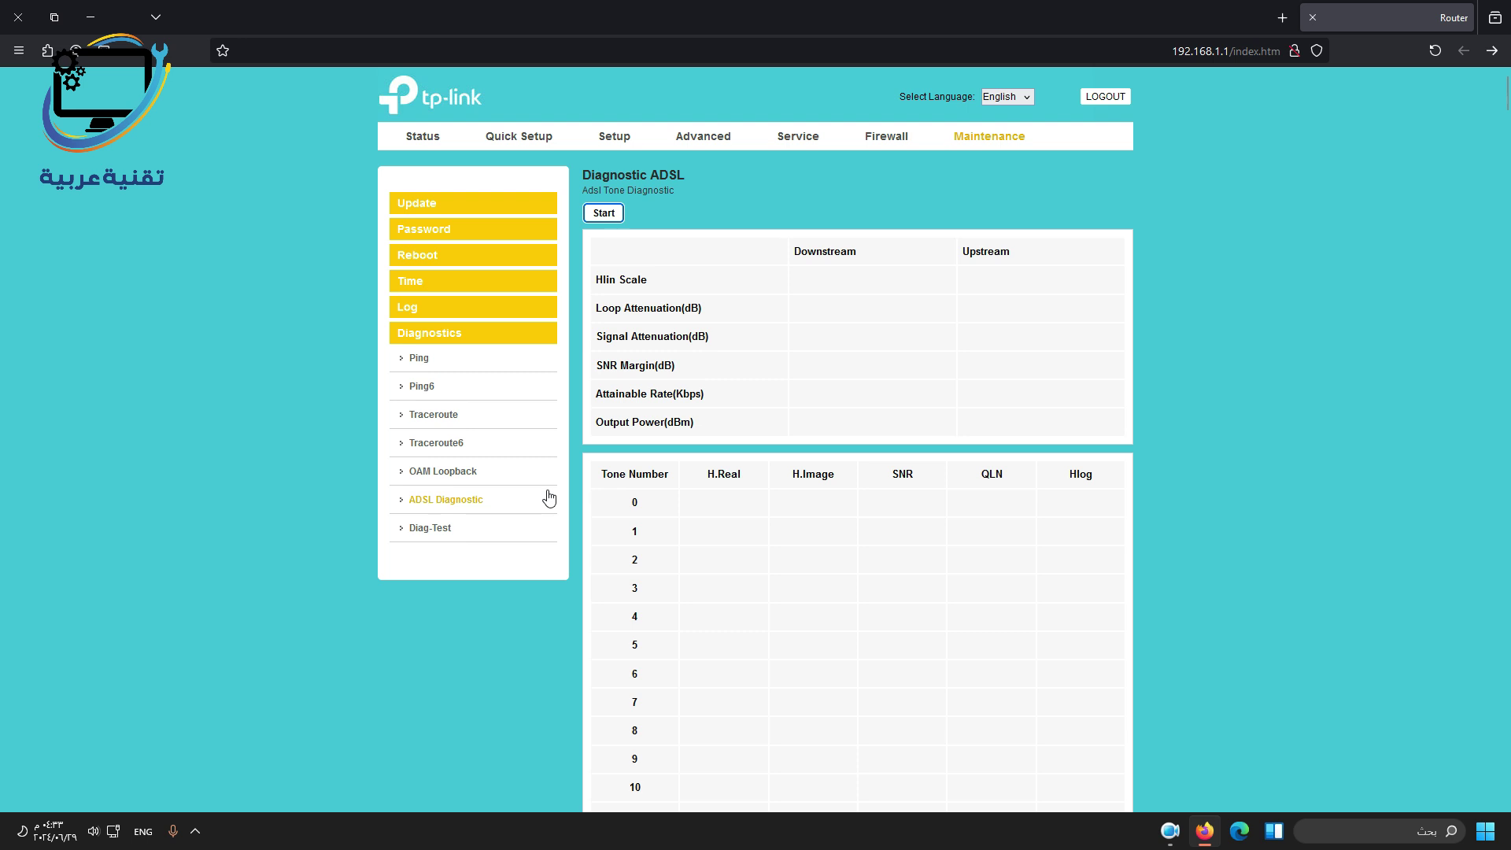